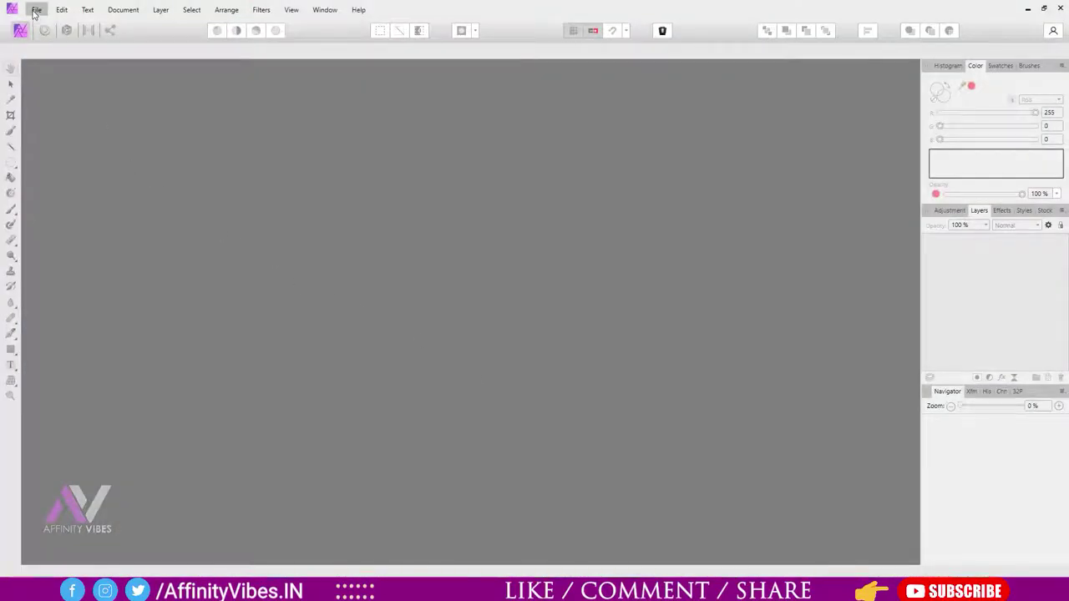
- Open the lollipop portrait photo 'freepik by lookstudio.jpg'
{"action": "left_click", "coordinate": [35, 10]}
{"action": "left_click", "coordinate": [47, 129]}
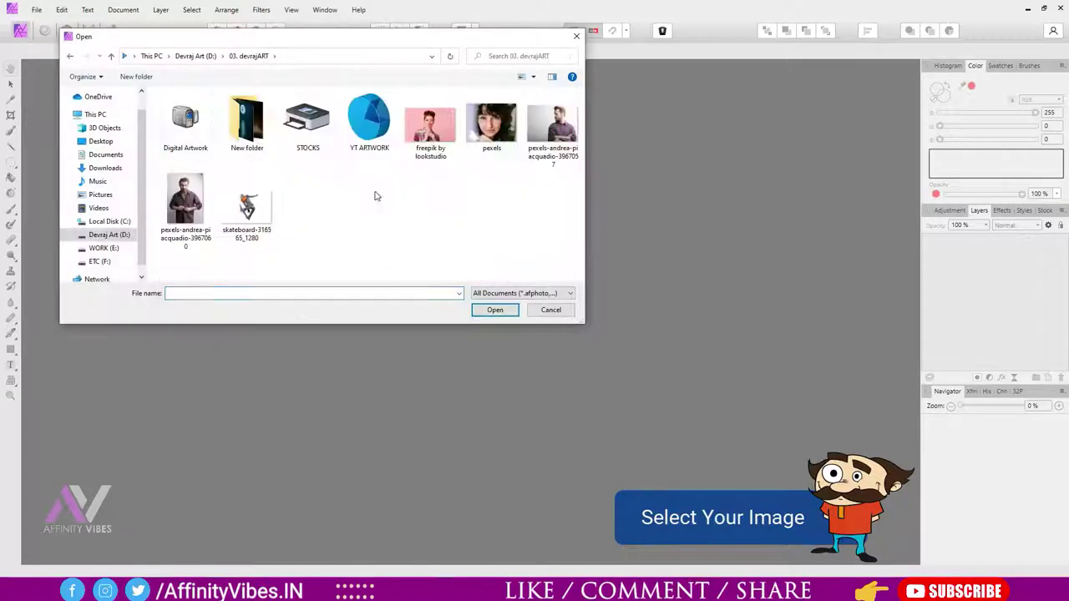
{"action": "double_click", "coordinate": [435, 125]}
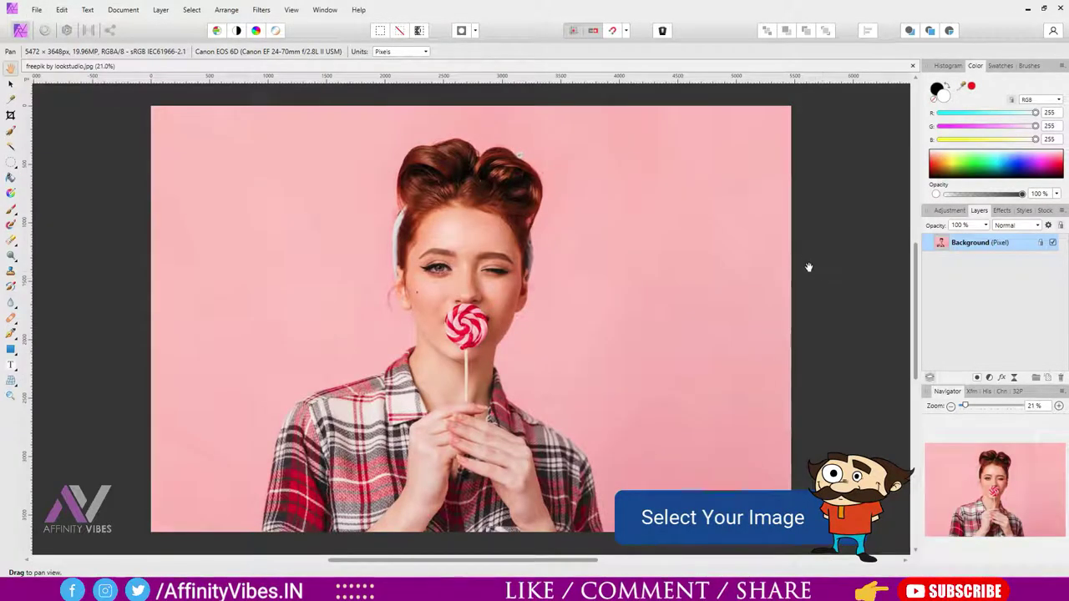
{"action": "left_click_drag", "start_coordinate": [592, 564], "coordinate": [576, 565]}
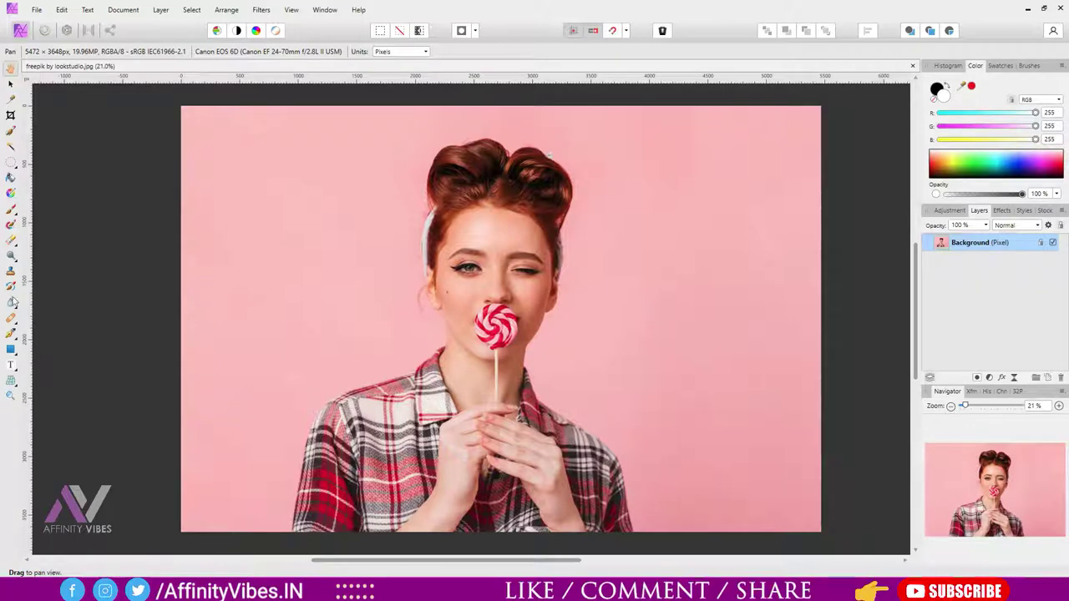
- Drag vertical guides from the ruler to 150 px and 5348 px
{"action": "left_click", "coordinate": [10, 84]}
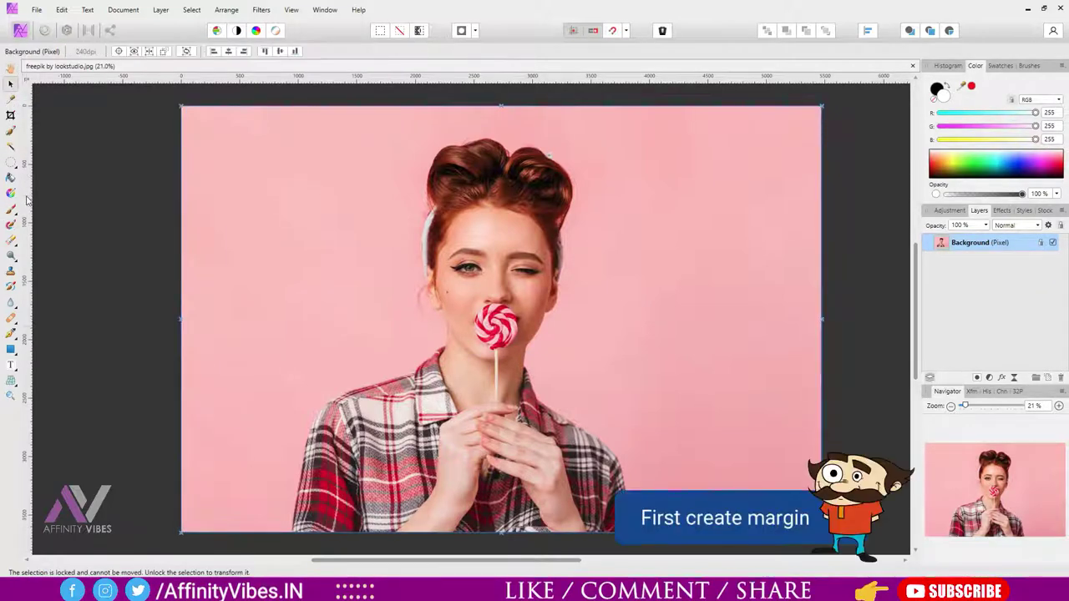
{"action": "left_click_drag", "start_coordinate": [27, 198], "coordinate": [197, 202]}
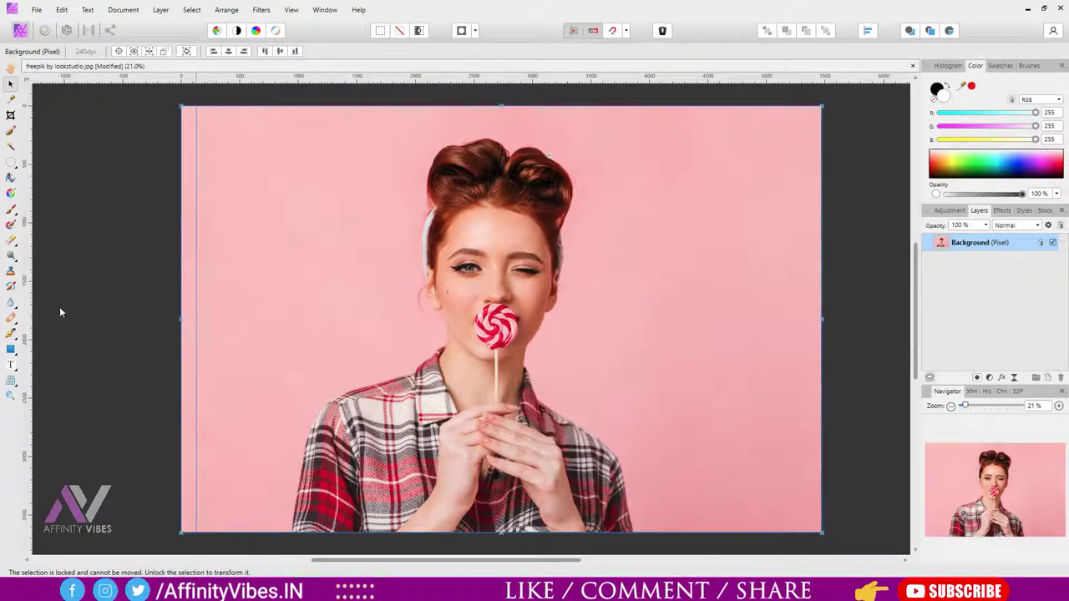
{"action": "left_click_drag", "start_coordinate": [26, 318], "coordinate": [807, 300]}
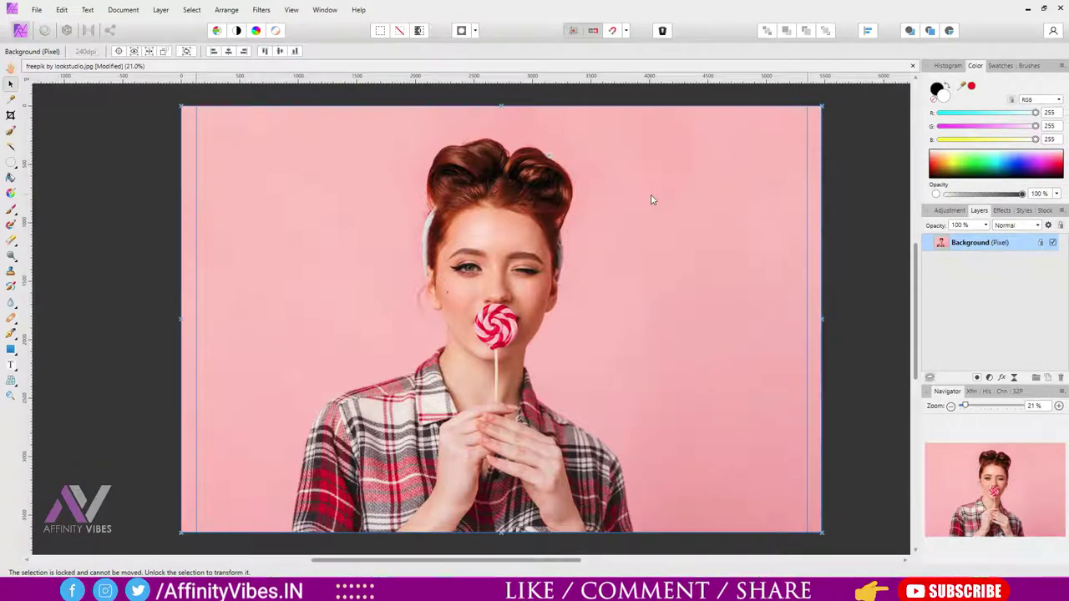
{"action": "left_click", "coordinate": [12, 336]}
{"action": "left_click", "coordinate": [52, 335]}
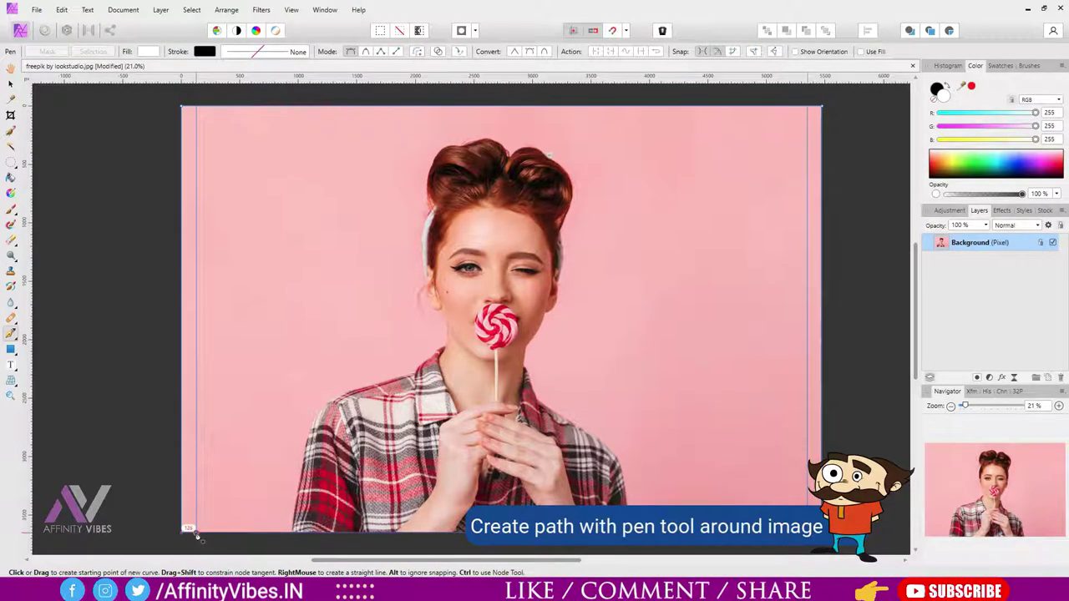
- Start the pen path at the bottom-left margin, running up the guide and across the top edge
{"action": "left_click", "coordinate": [195, 533]}
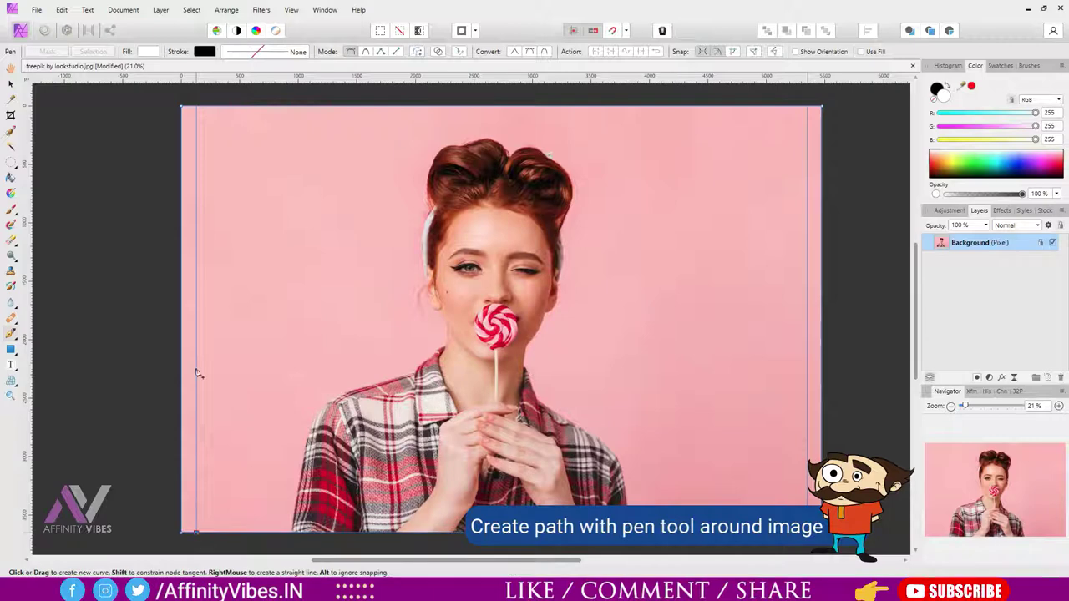
{"action": "left_click", "coordinate": [196, 107]}
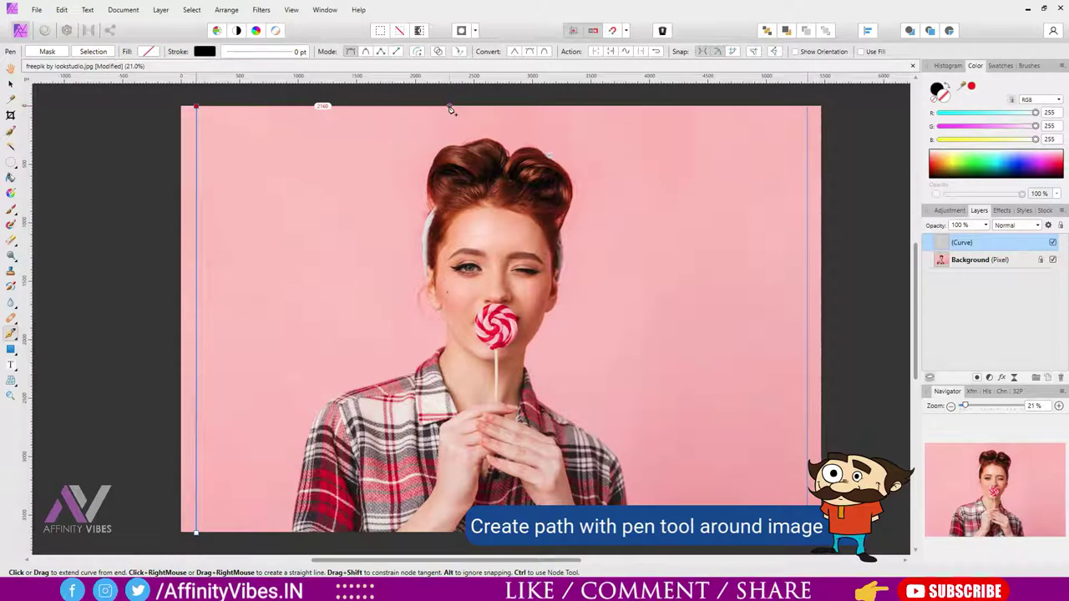
{"action": "left_click_drag", "start_coordinate": [449, 107], "coordinate": [451, 136]}
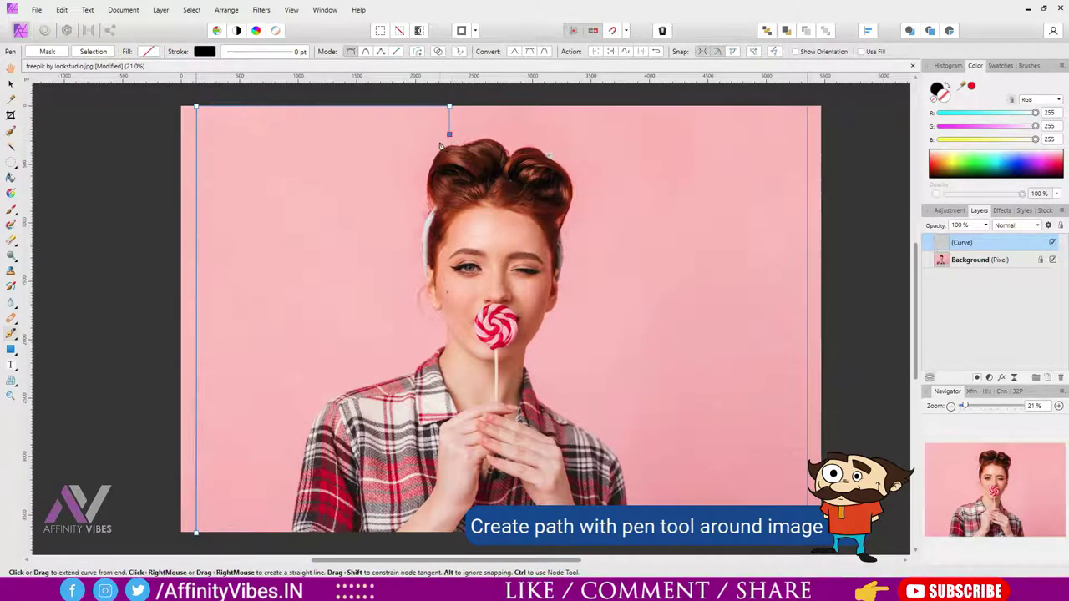
{"action": "scroll", "coordinate": [436, 148], "scroll_direction": "up", "scroll_amount": 1}
{"action": "scroll", "coordinate": [436, 148], "scroll_direction": "up", "scroll_amount": 2}
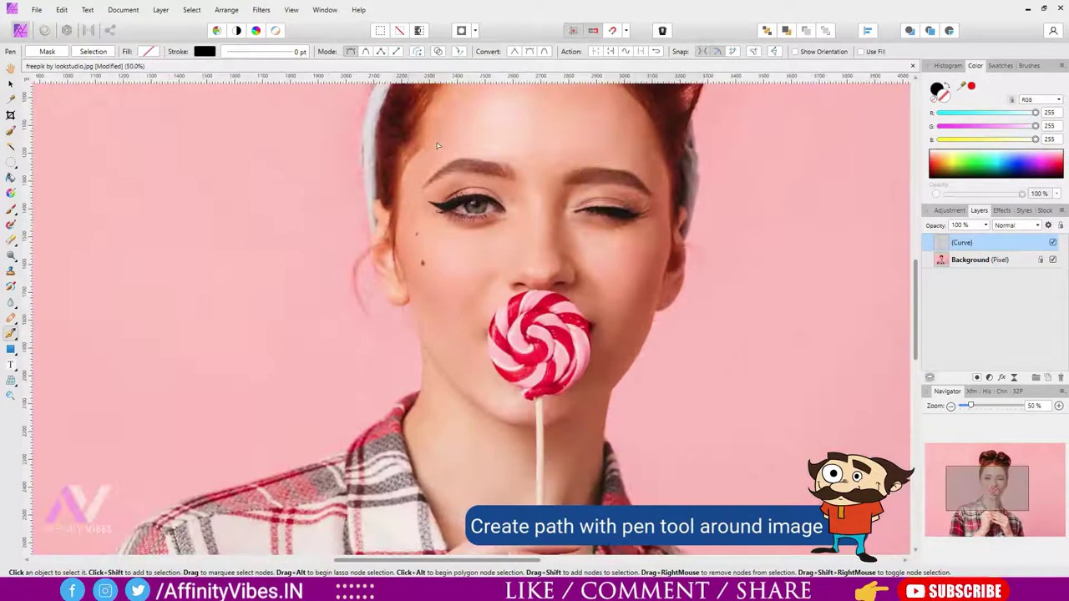
{"action": "scroll", "coordinate": [436, 147], "scroll_direction": "up", "scroll_amount": 2}
{"action": "scroll", "coordinate": [436, 148], "scroll_direction": "up", "scroll_amount": 3}
{"action": "scroll", "coordinate": [436, 147], "scroll_direction": "up", "scroll_amount": 1}
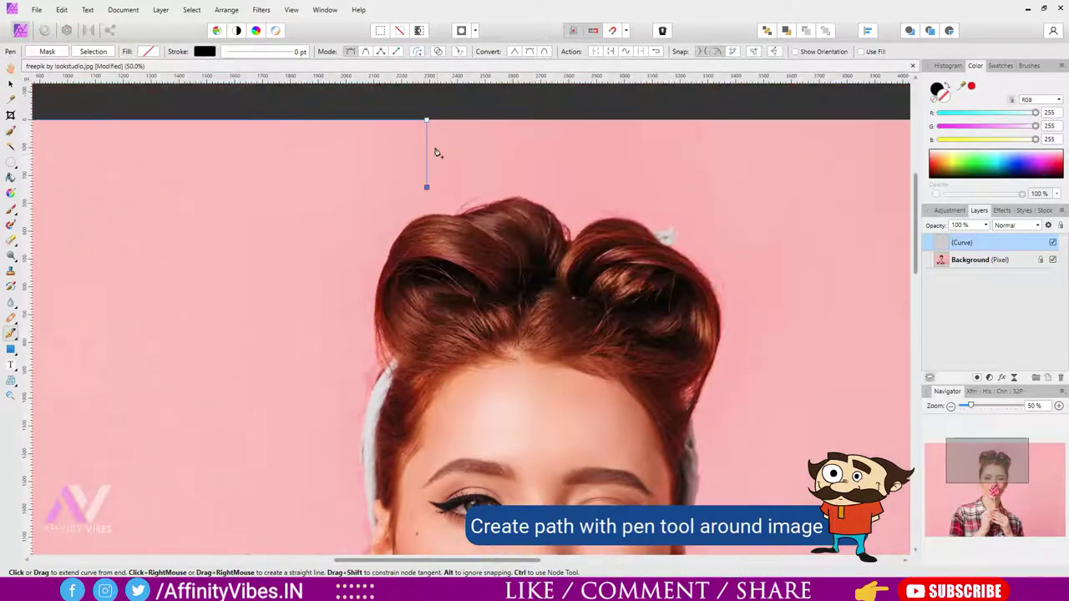
- Trace the path down the left outline of the woman's hair
{"action": "left_click", "coordinate": [377, 223]}
{"action": "left_click", "coordinate": [351, 263]}
{"action": "left_click", "coordinate": [345, 313]}
{"action": "scroll", "coordinate": [344, 316], "scroll_direction": "down", "scroll_amount": 2}
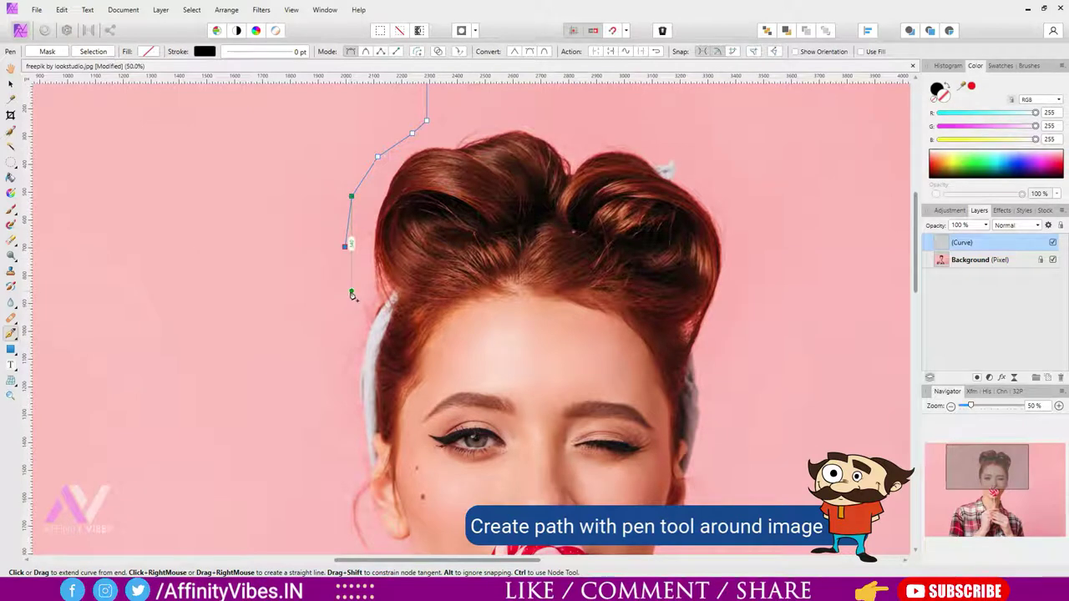
{"action": "left_click", "coordinate": [345, 291]}
{"action": "scroll", "coordinate": [346, 291], "scroll_direction": "down", "scroll_amount": 2}
{"action": "left_click", "coordinate": [345, 278]}
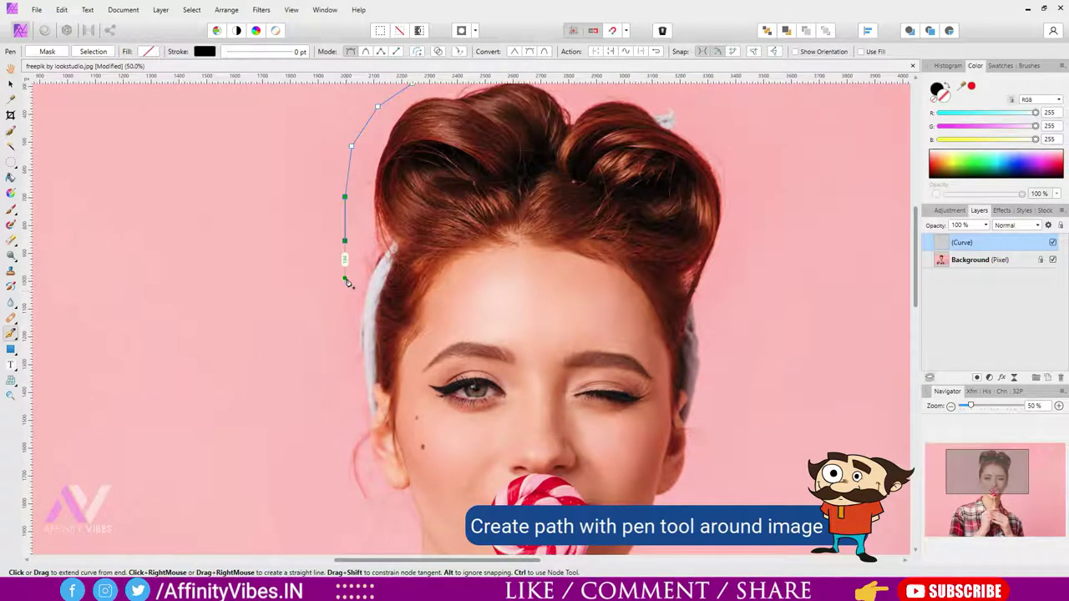
{"action": "left_click", "coordinate": [338, 296]}
{"action": "left_click", "coordinate": [338, 335]}
{"action": "left_click", "coordinate": [345, 374]}
{"action": "left_click", "coordinate": [351, 398]}
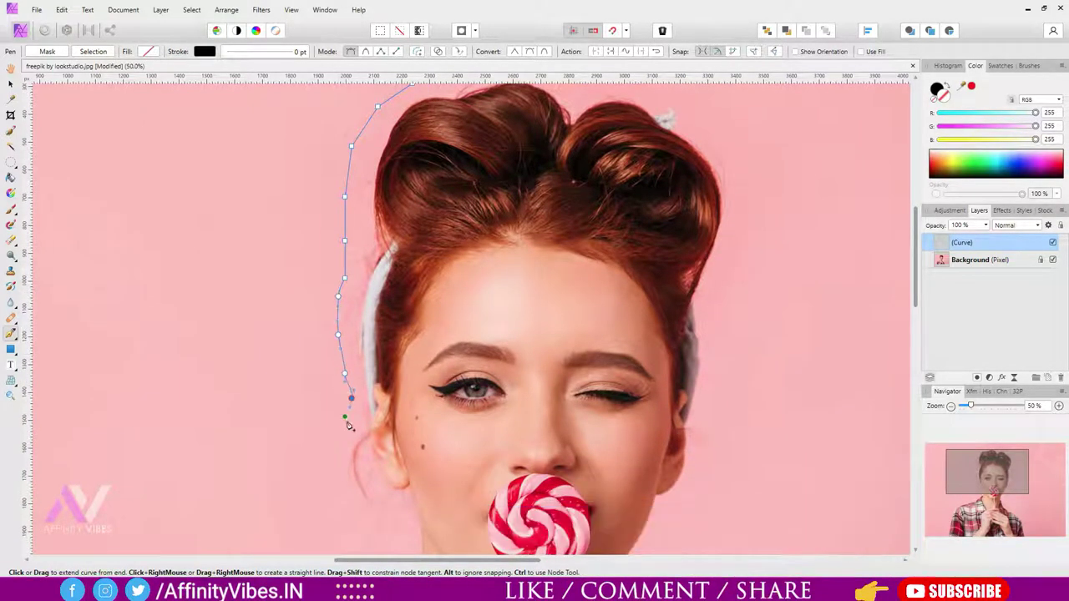
{"action": "left_click", "coordinate": [344, 419]}
{"action": "left_click", "coordinate": [338, 442]}
- Continue the path beside the face, in toward the neck and out along the shoulder
{"action": "scroll", "coordinate": [338, 455], "scroll_direction": "down", "scroll_amount": 4}
{"action": "left_click", "coordinate": [344, 380]}
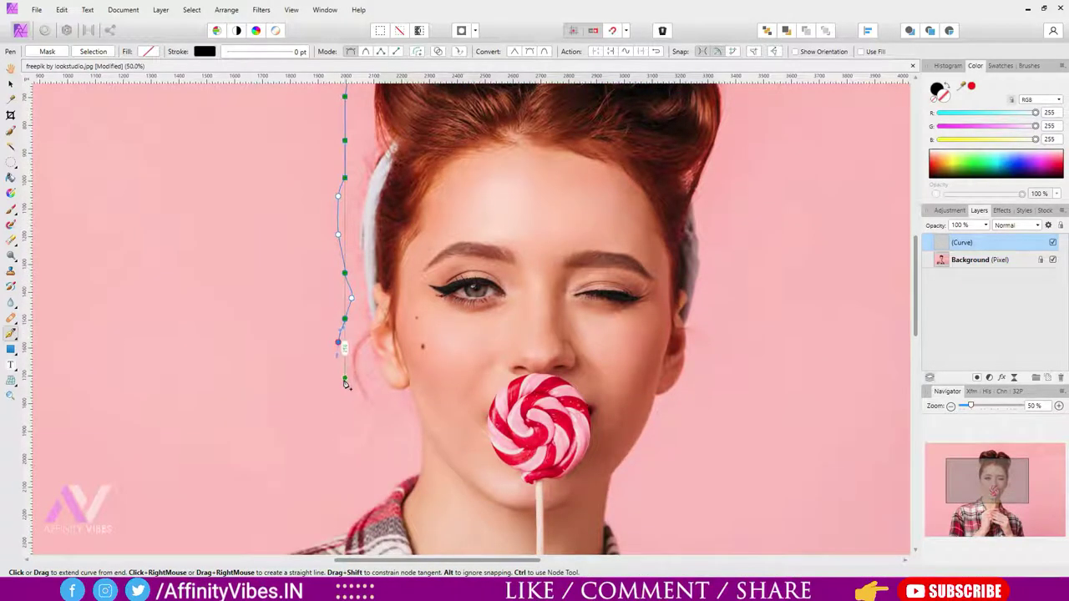
{"action": "left_click", "coordinate": [351, 408]}
{"action": "left_click", "coordinate": [370, 427]}
{"action": "left_click", "coordinate": [386, 447]}
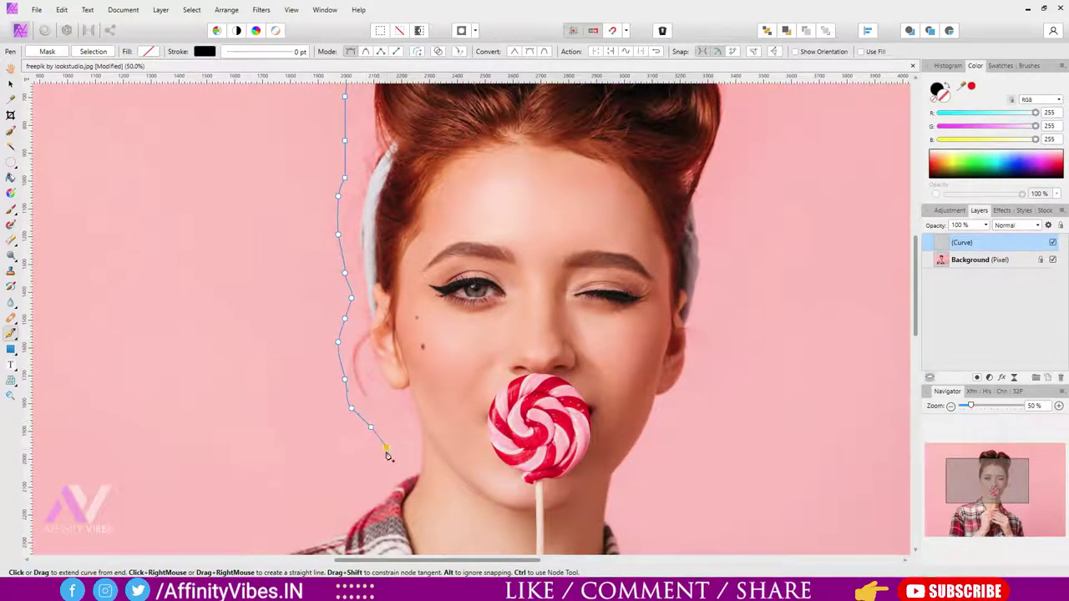
{"action": "scroll", "coordinate": [389, 454], "scroll_direction": "down", "scroll_amount": 3}
{"action": "left_click", "coordinate": [378, 393]}
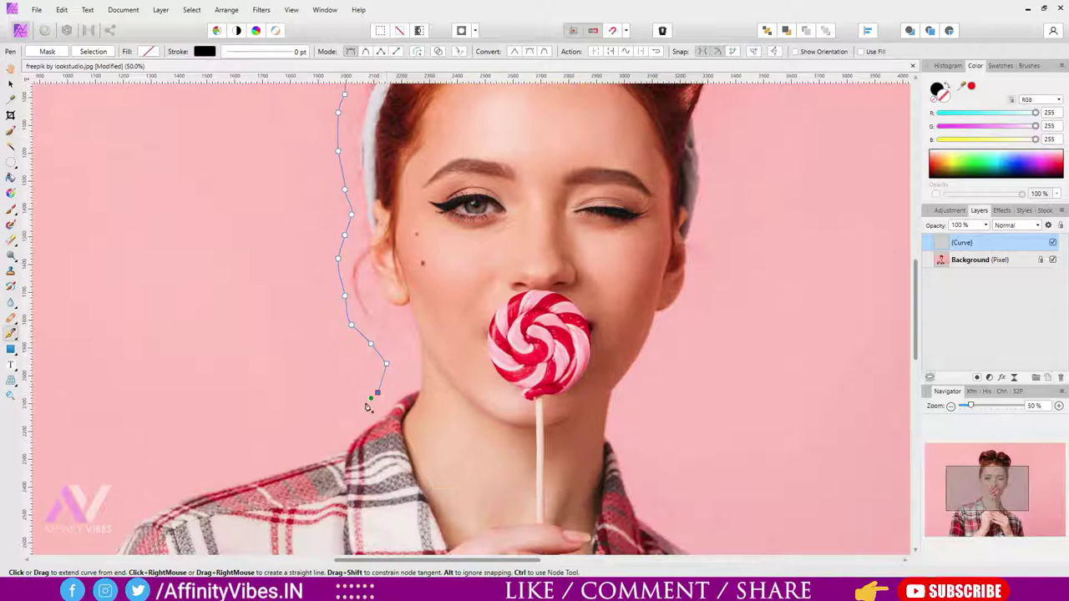
{"action": "left_click", "coordinate": [330, 430]}
{"action": "left_click", "coordinate": [280, 456]}
- Follow the shoulder and arm outline down to the photo's bottom edge
{"action": "key", "text": "ctrl+minus"}
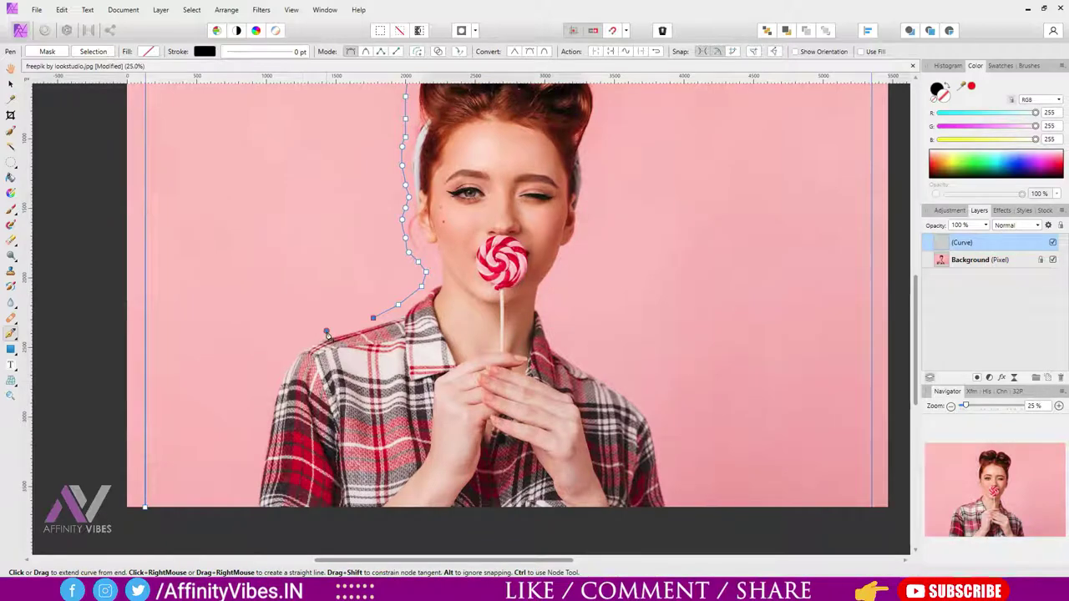
{"action": "left_click", "coordinate": [326, 332]}
{"action": "left_click", "coordinate": [287, 350]}
{"action": "left_click", "coordinate": [266, 384]}
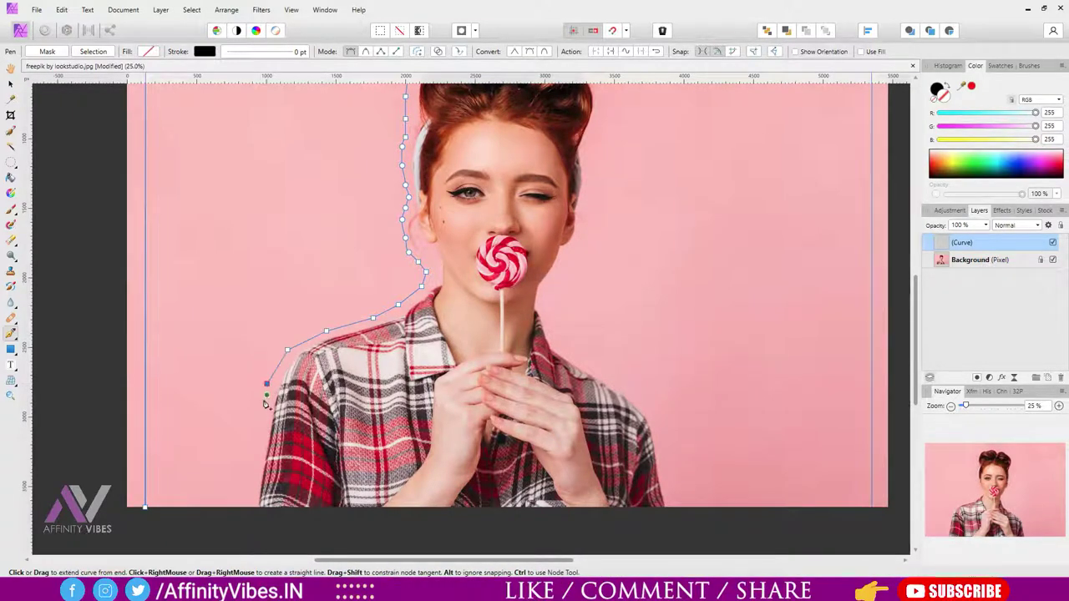
{"action": "left_click_drag", "start_coordinate": [254, 485], "coordinate": [254, 496]}
{"action": "left_click", "coordinate": [253, 507]}
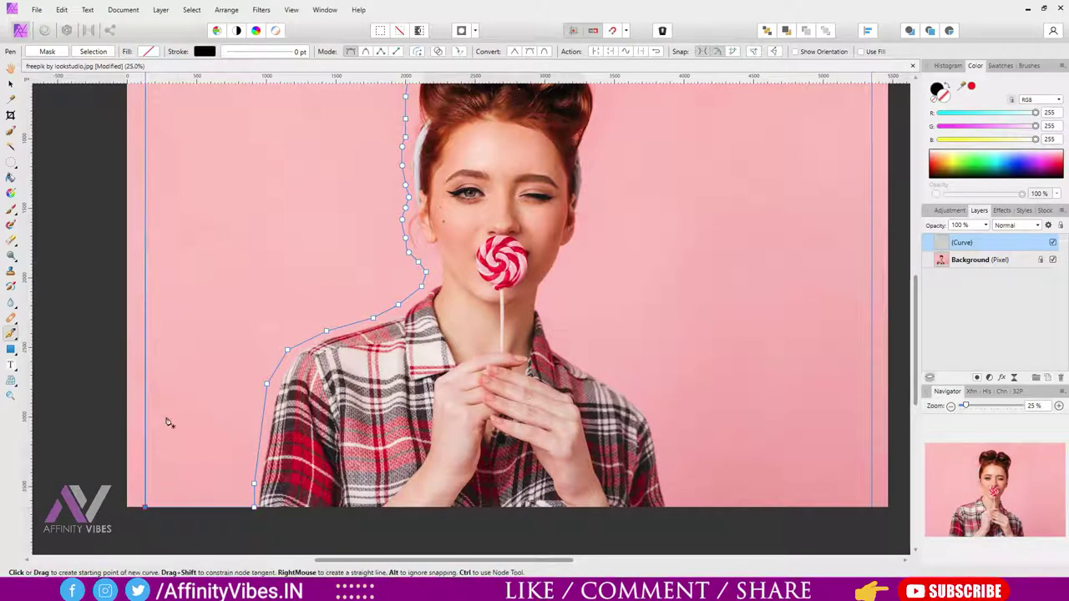
{"action": "scroll", "coordinate": [178, 382], "scroll_direction": "up", "scroll_amount": 3}
{"action": "key", "text": "ctrl+minus"}
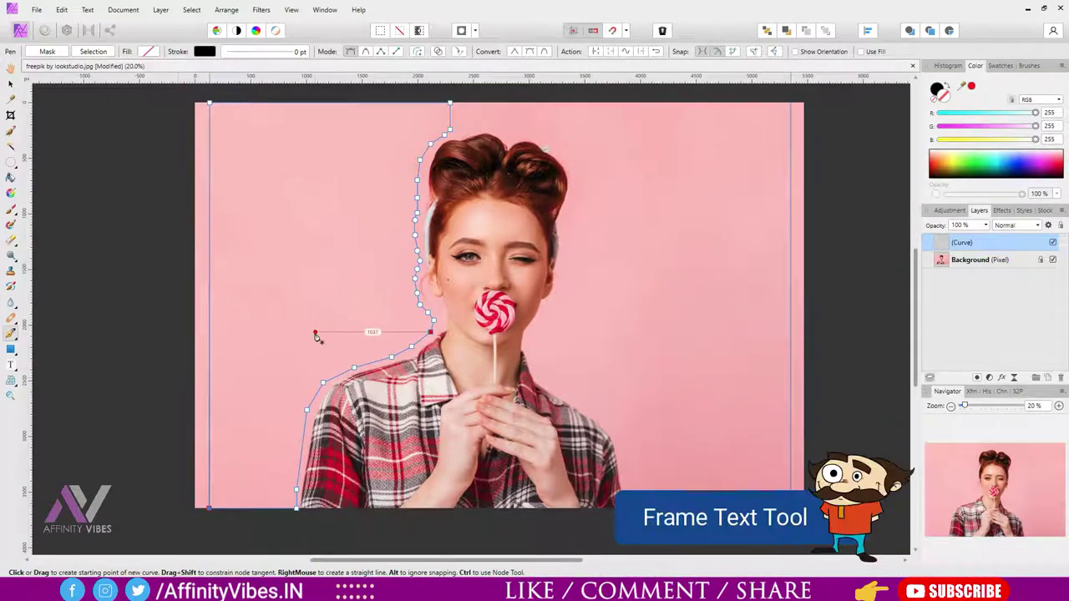
- Convert the traced curve into a text frame and paste Lorem Ipsum into it
{"action": "left_click", "coordinate": [12, 368]}
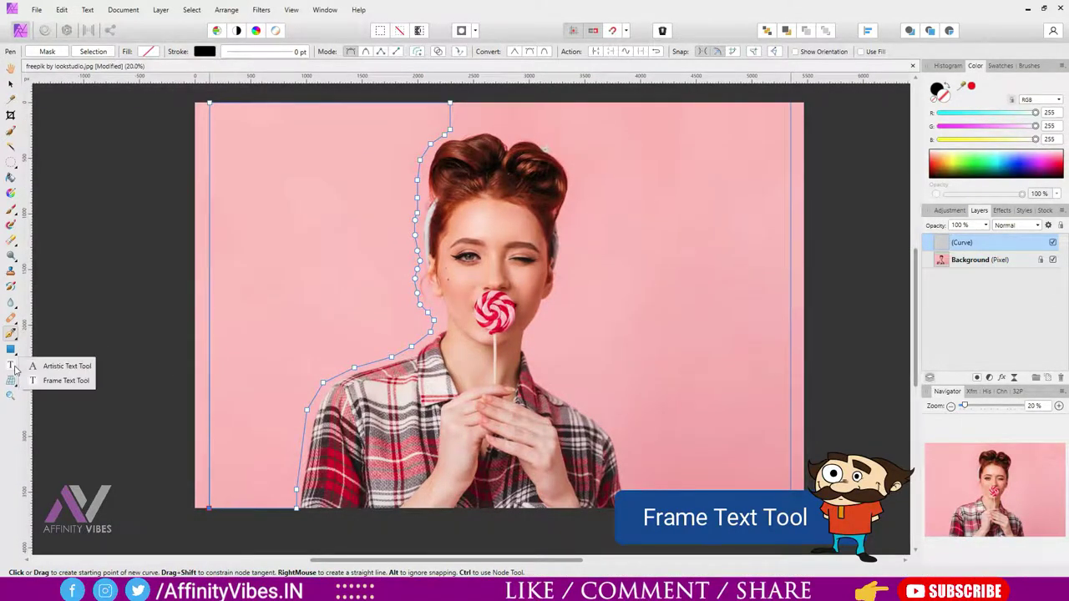
{"action": "left_click", "coordinate": [87, 381]}
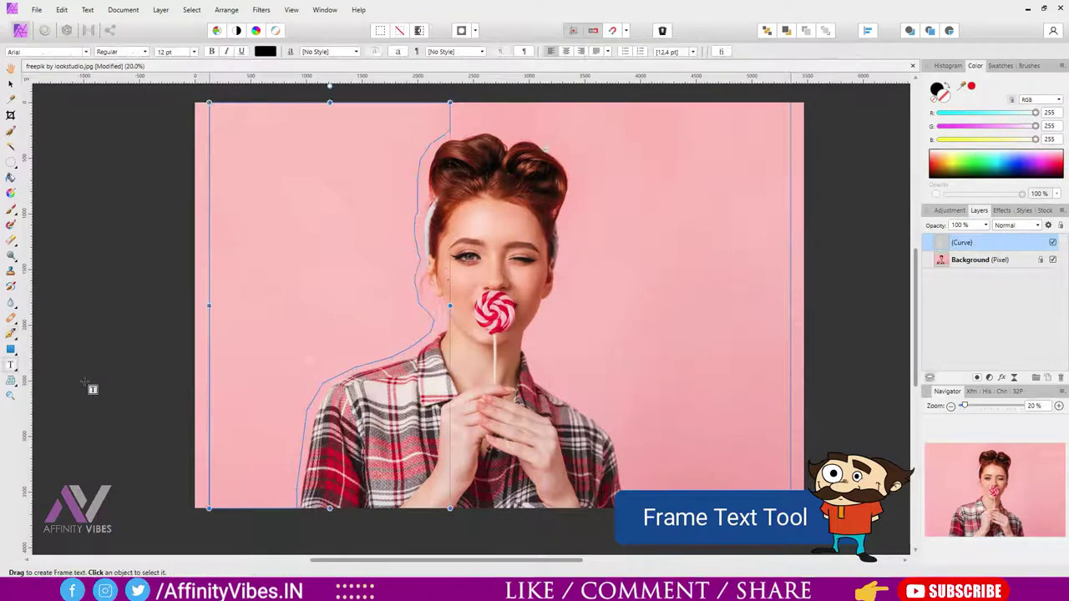
{"action": "left_click", "coordinate": [238, 171]}
{"action": "key", "text": "ctrl+v"}
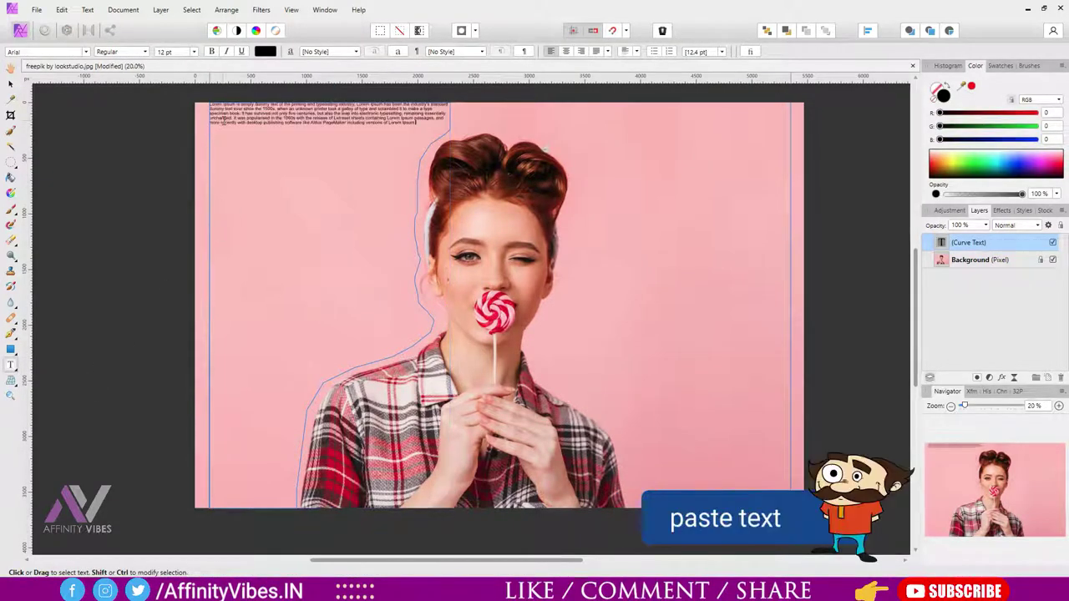
{"action": "key", "text": "ctrl+shift+period"}
{"action": "key", "text": "ctrl+shift+period"}
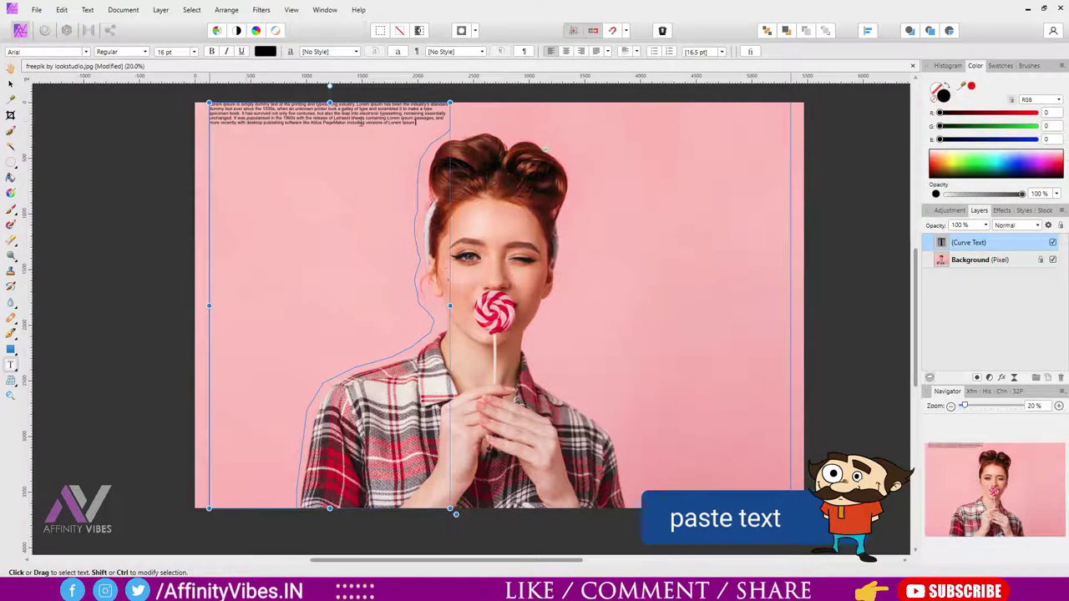
{"action": "key", "text": "ctrl+a"}
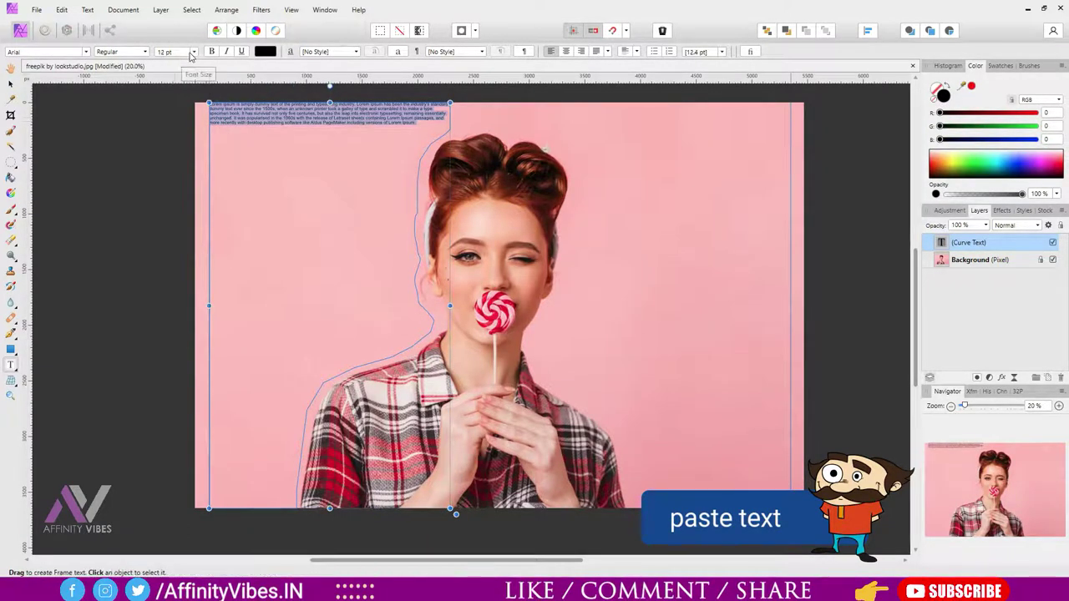
{"action": "left_click", "coordinate": [193, 52]}
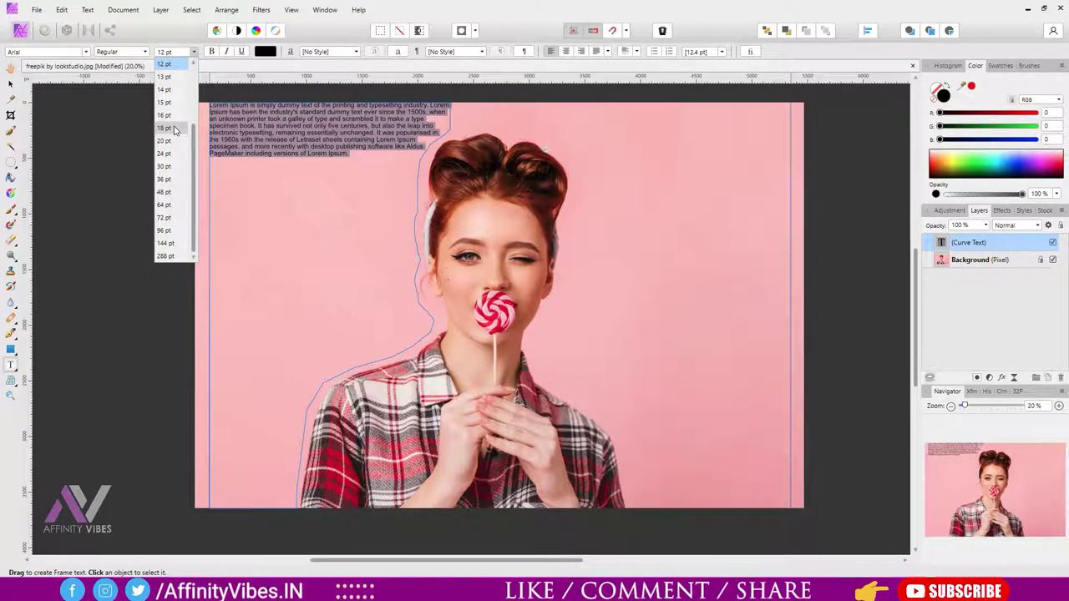
- Set the text to 18 pt and paste three more Lorem Ipsum copies
{"action": "left_click", "coordinate": [174, 129]}
{"action": "left_click", "coordinate": [363, 154]}
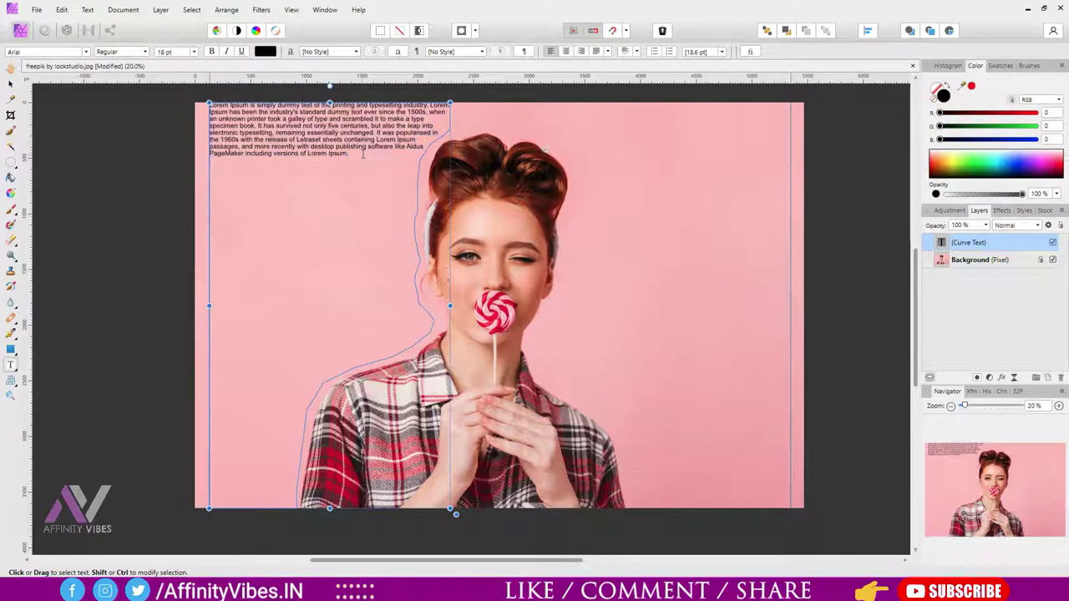
{"action": "key", "text": "ctrl+v"}
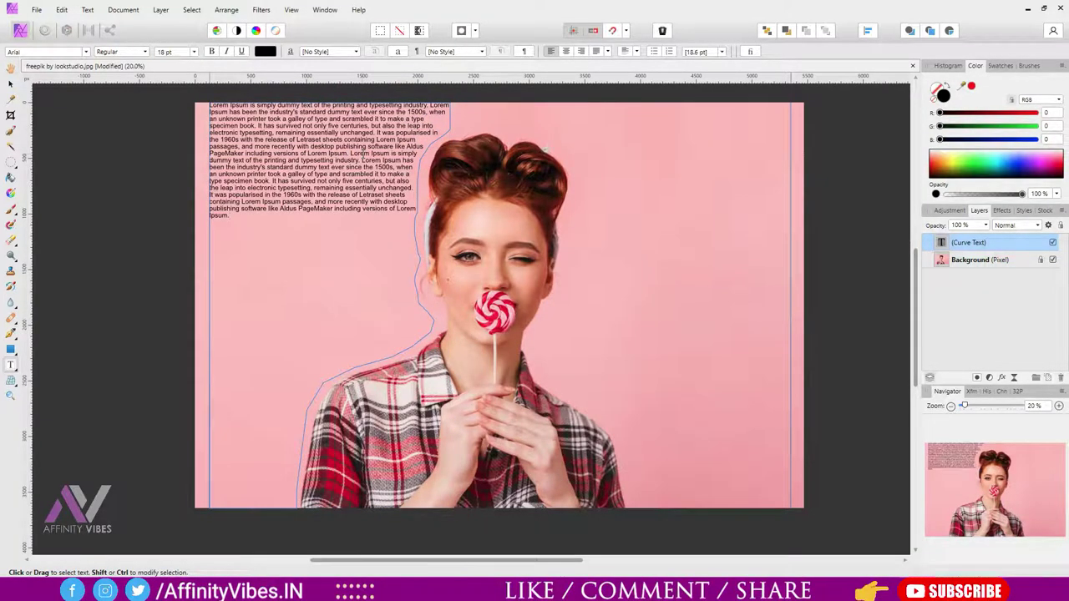
{"action": "key", "text": "ctrl+v"}
{"action": "key", "text": "ctrl+v"}
{"action": "key", "text": "ctrl+v"}
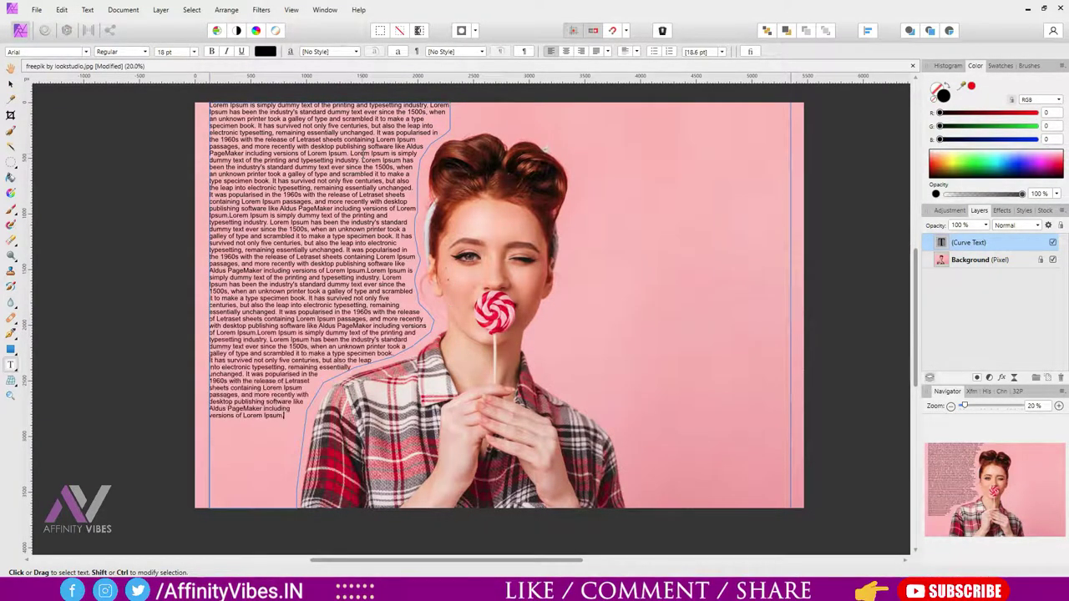
{"action": "key", "text": "ctrl+v"}
{"action": "key", "text": "Escape"}
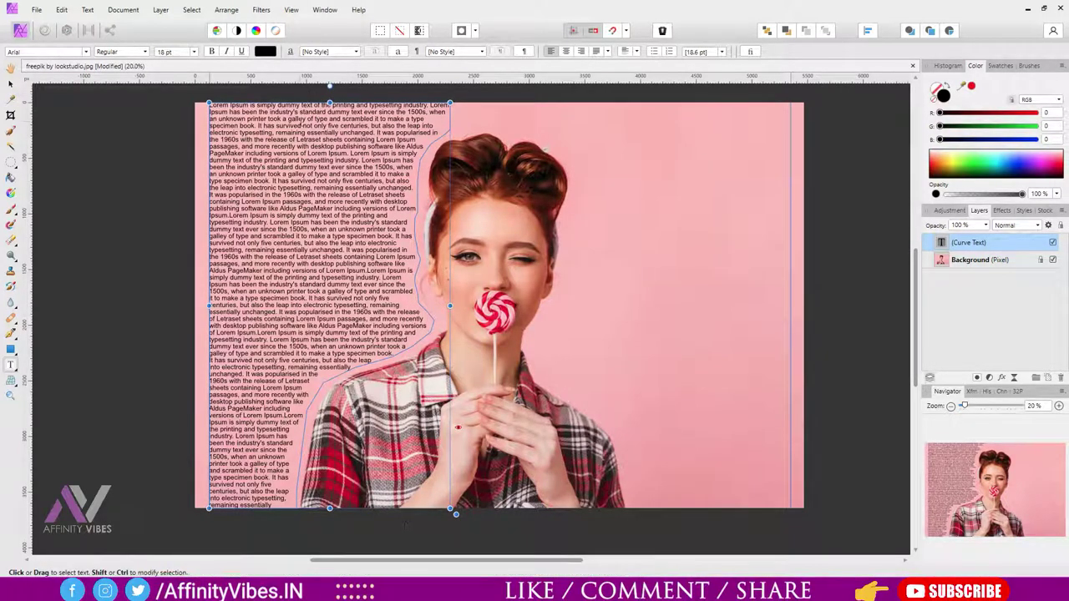
{"action": "key", "text": "ctrl+a"}
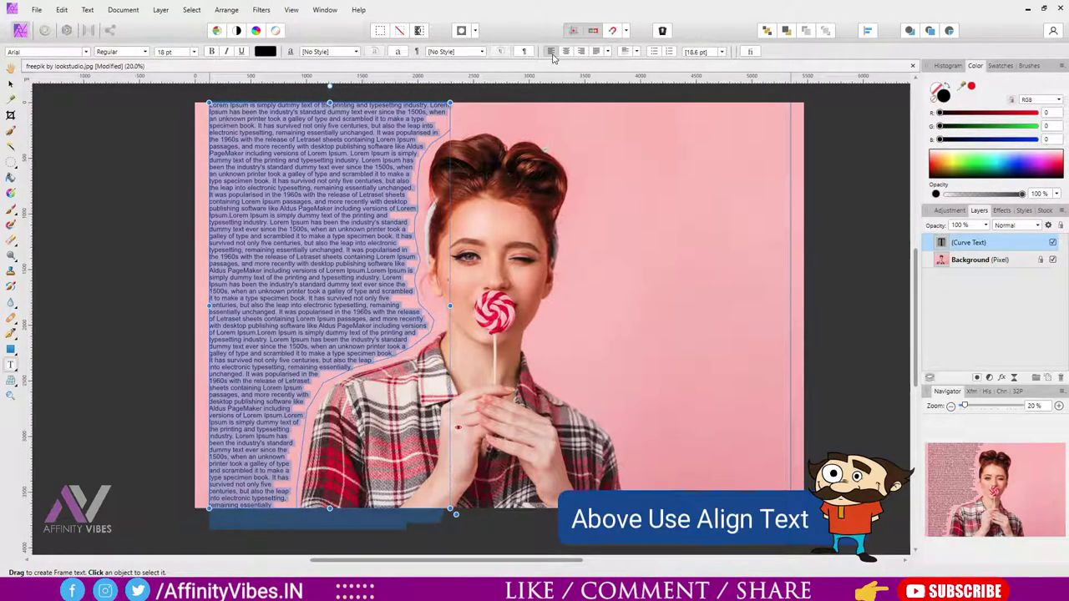
- Try center, right and justify alignments, settling on Justify All for the left frame
{"action": "left_click", "coordinate": [566, 52]}
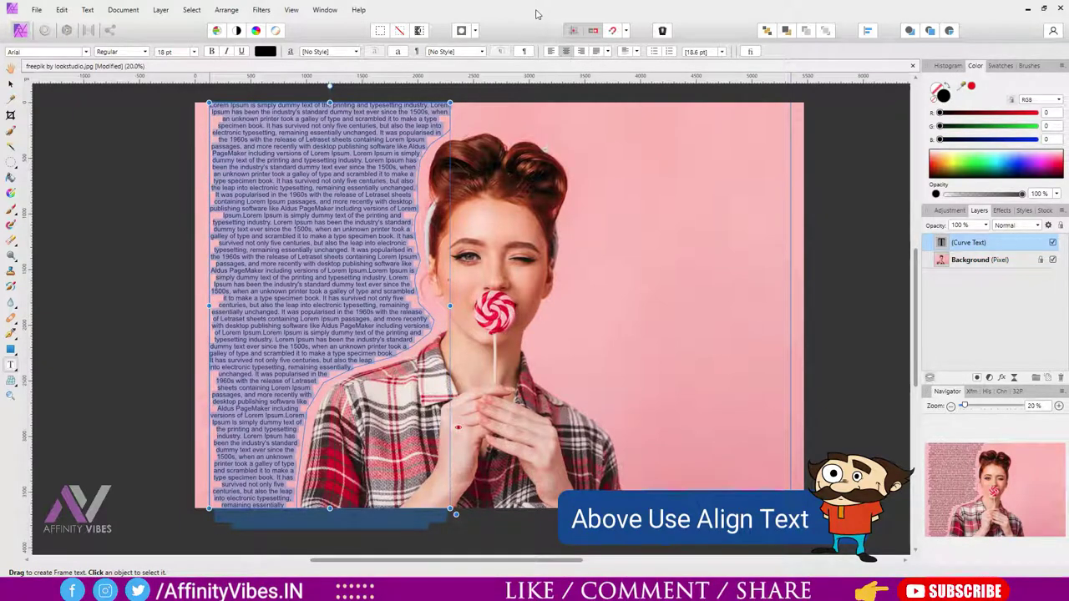
{"action": "left_click", "coordinate": [579, 52]}
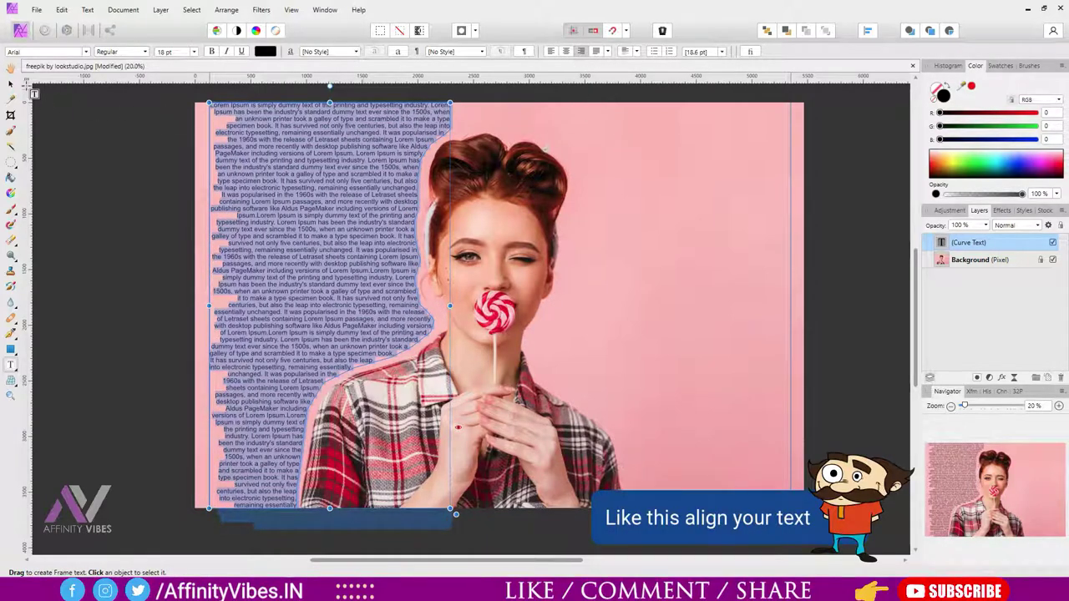
{"action": "left_click", "coordinate": [596, 52]}
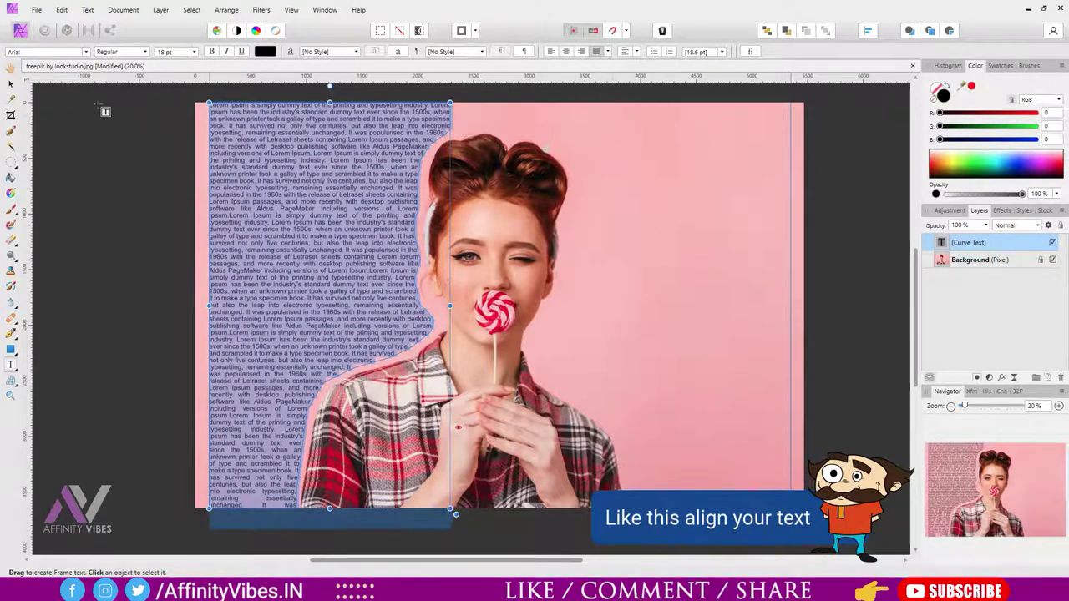
{"action": "left_click", "coordinate": [13, 70]}
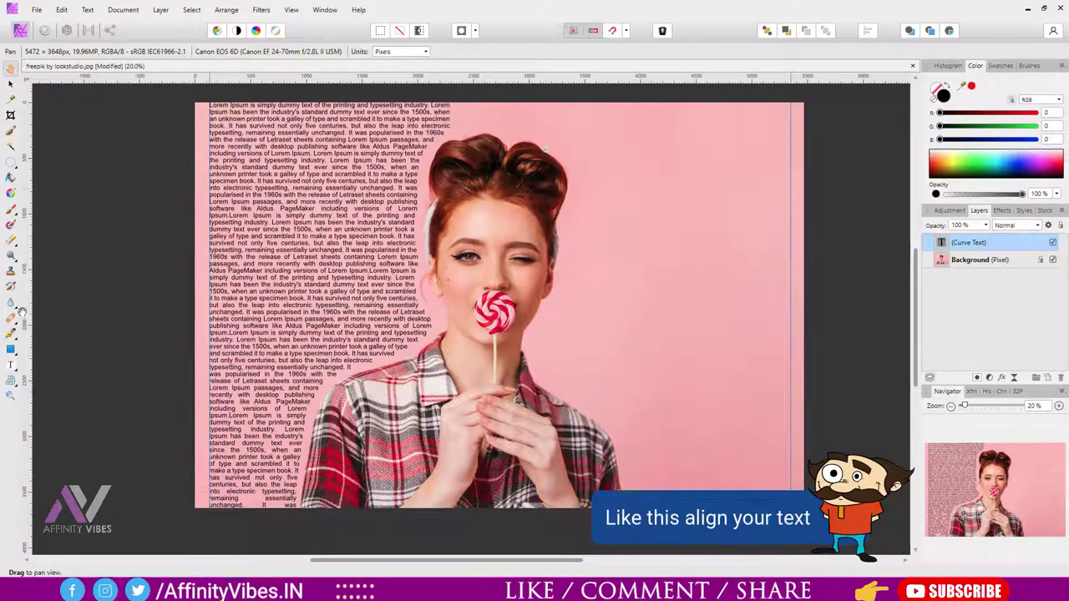
{"action": "left_click", "coordinate": [11, 365]}
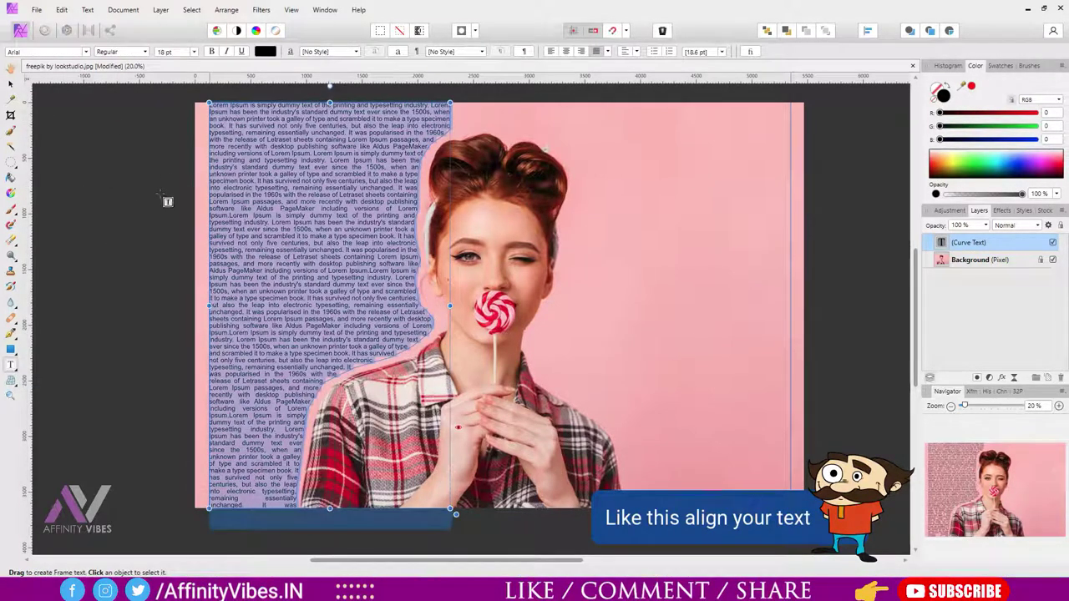
{"action": "left_click", "coordinate": [552, 51]}
{"action": "left_click", "coordinate": [566, 53]}
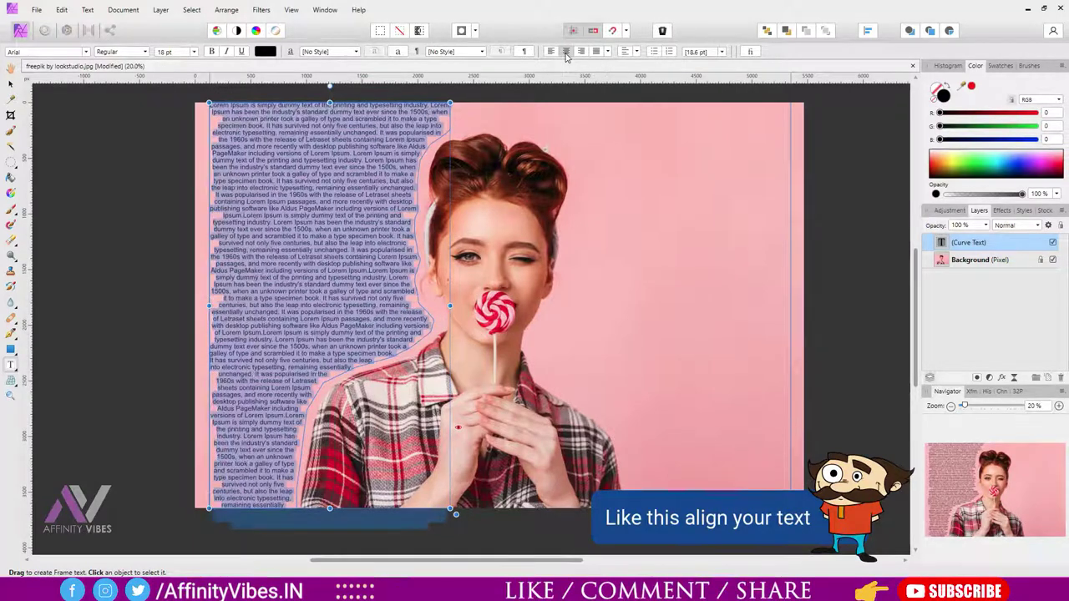
{"action": "left_click", "coordinate": [582, 52]}
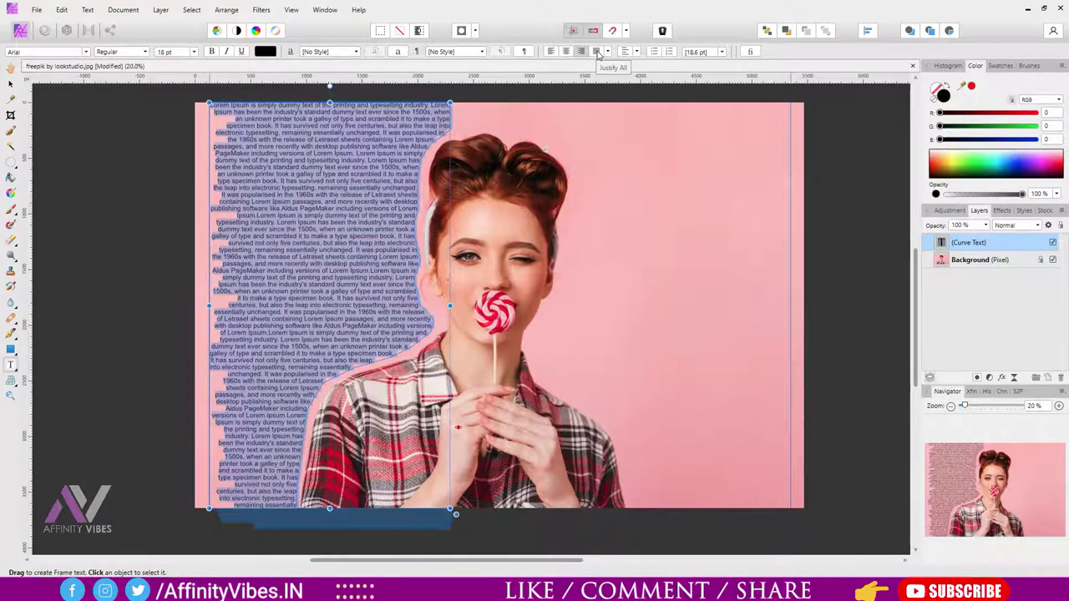
{"action": "left_click", "coordinate": [597, 51]}
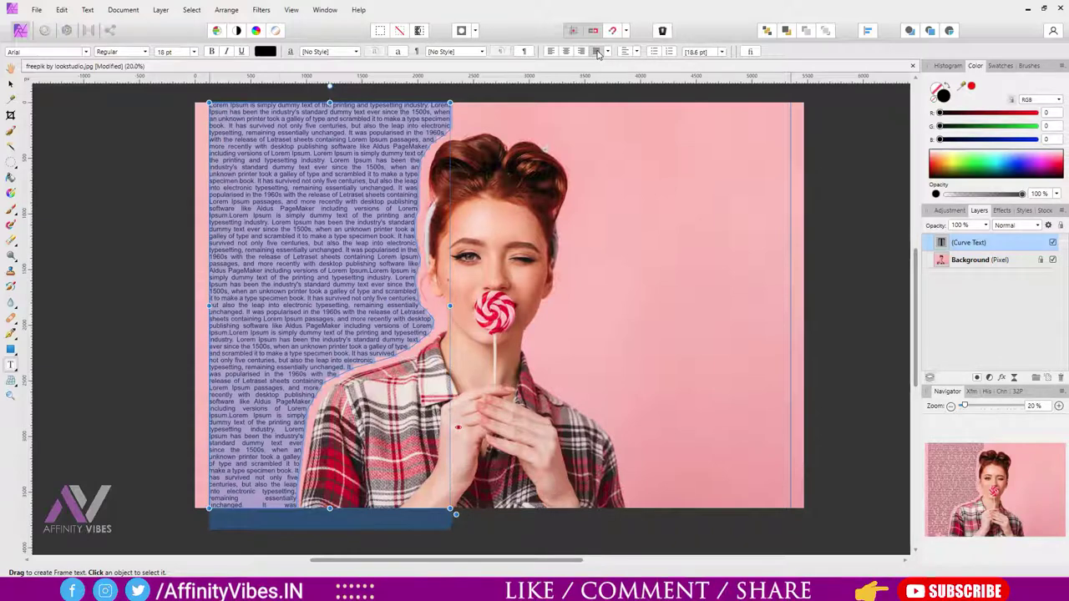
{"action": "left_click", "coordinate": [12, 334]}
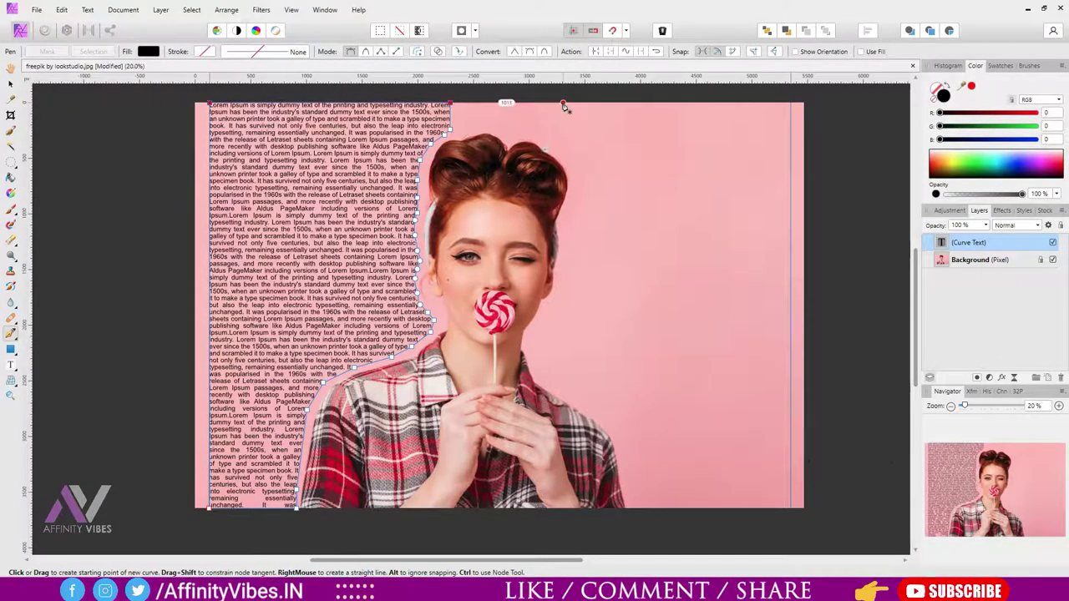
- Start a second path on the top edge, running along the right edge to the bottom-right corner
{"action": "left_click", "coordinate": [564, 106]}
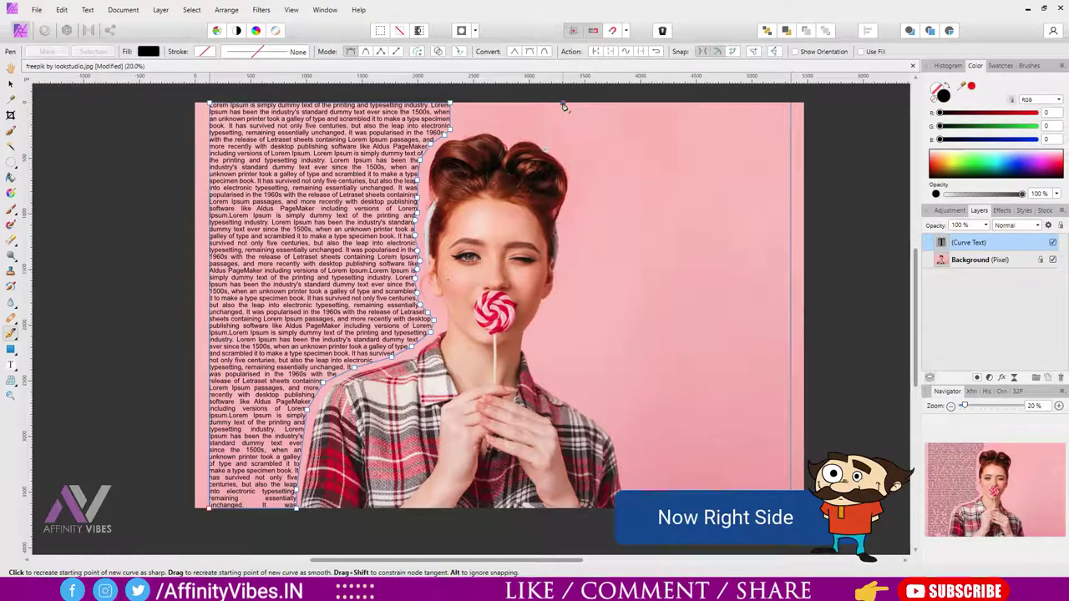
{"action": "left_click", "coordinate": [791, 106]}
{"action": "left_click", "coordinate": [791, 326]}
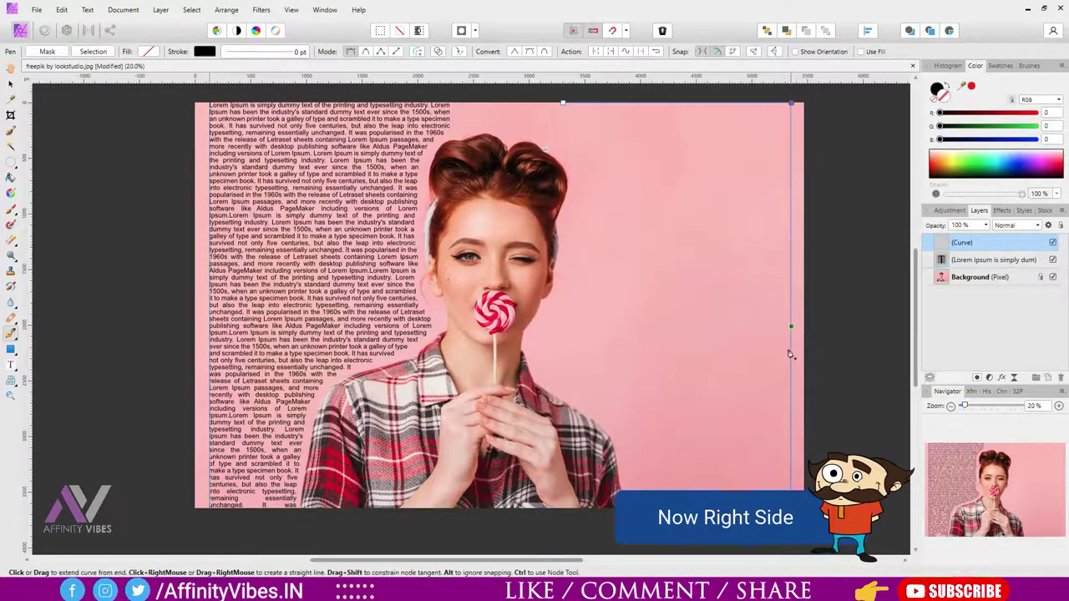
{"action": "left_click", "coordinate": [790, 487]}
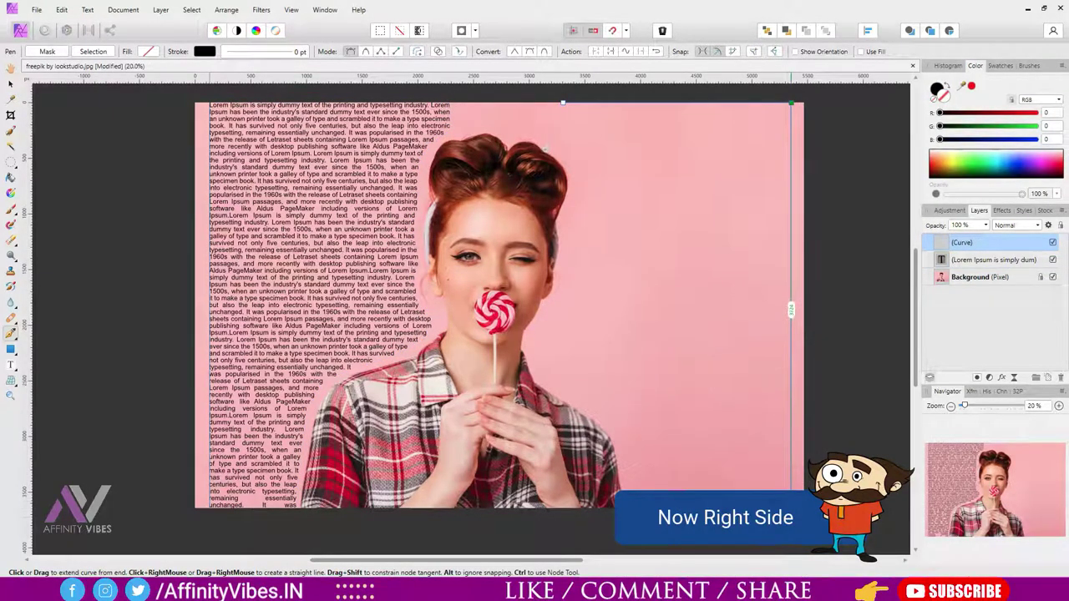
{"action": "left_click", "coordinate": [791, 516]}
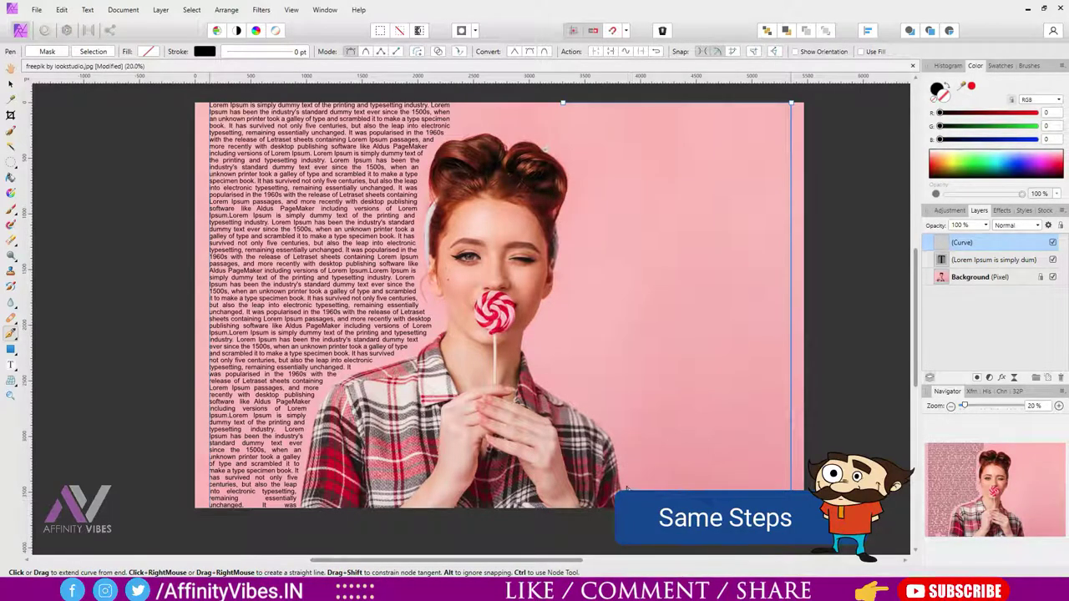
- Trace the path up the woman's right arm and along her face
{"action": "left_click", "coordinate": [623, 436]}
{"action": "left_click", "coordinate": [610, 421]}
{"action": "left_click", "coordinate": [563, 393]}
{"action": "left_click", "coordinate": [540, 372]}
{"action": "left_click", "coordinate": [532, 354]}
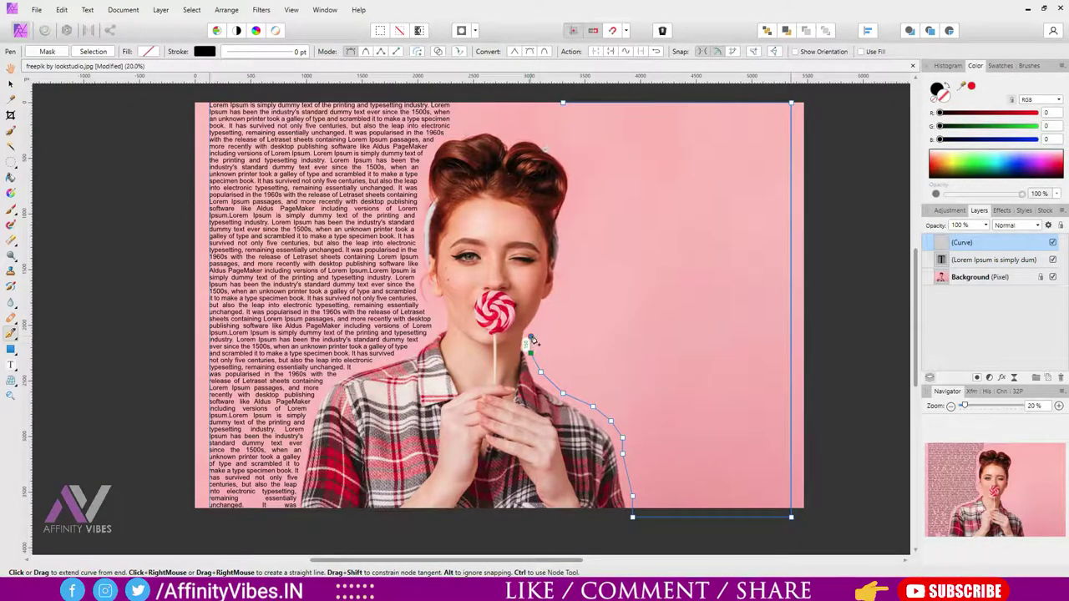
{"action": "left_click", "coordinate": [540, 322]}
{"action": "left_click", "coordinate": [563, 291]}
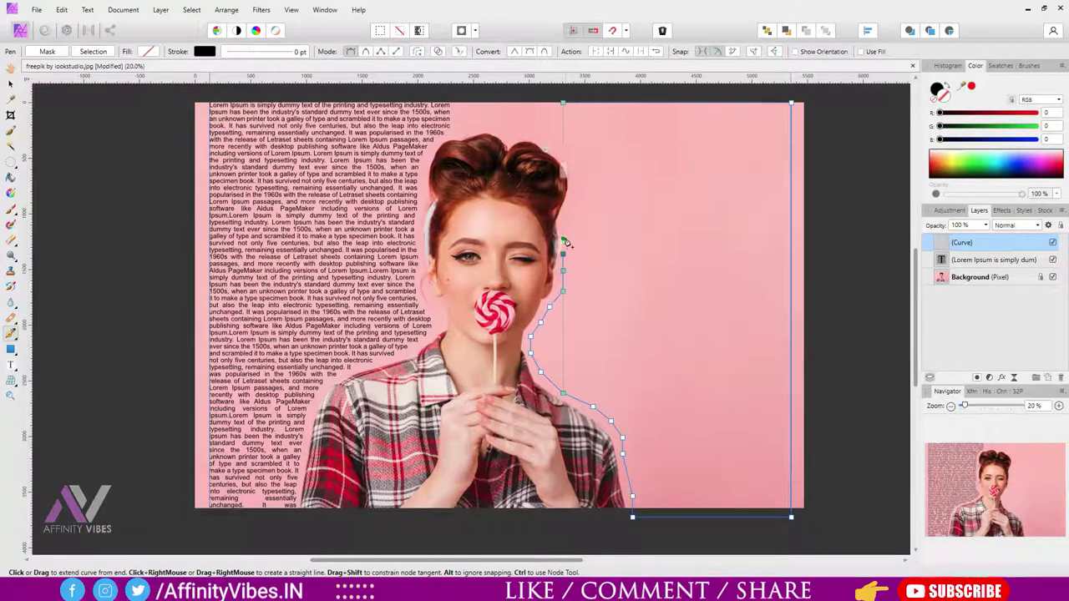
{"action": "left_click", "coordinate": [564, 223]}
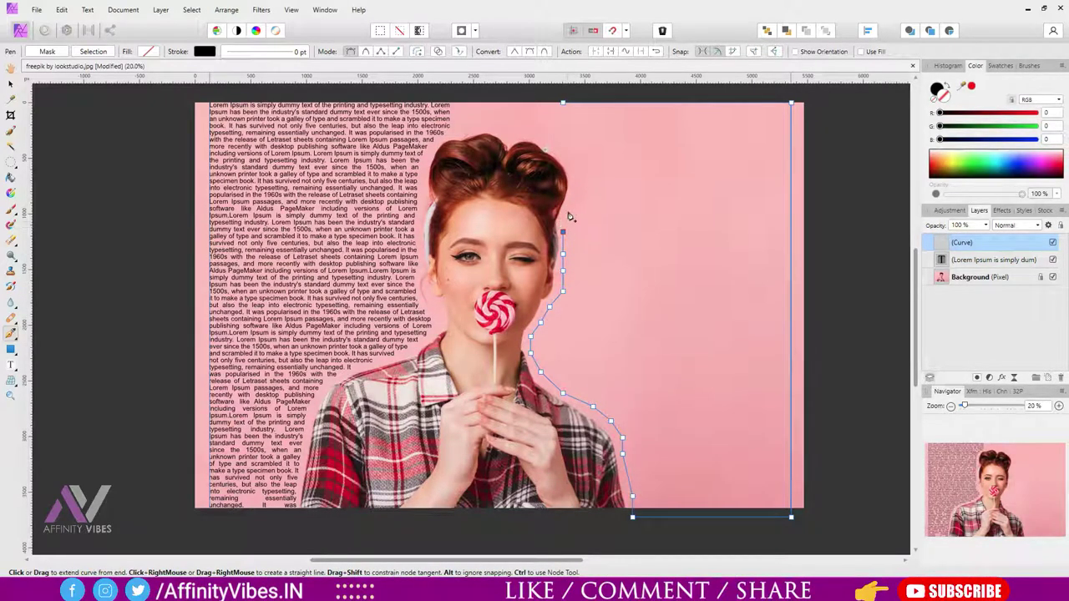
{"action": "left_click", "coordinate": [579, 166]}
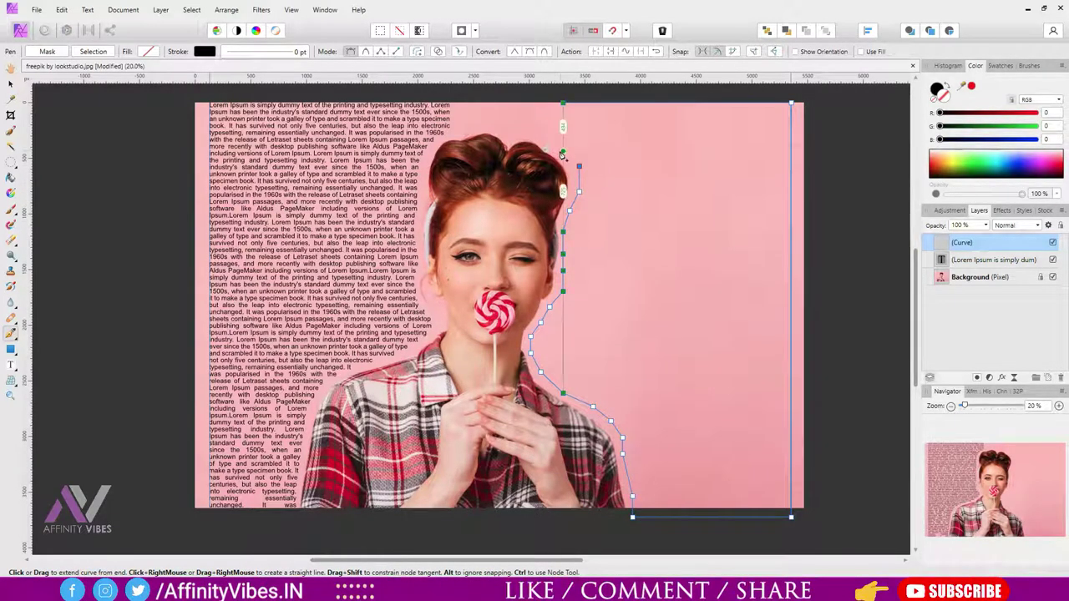
- Follow the hair edge to the top and close the curve at the top-right corner
{"action": "key", "text": "ctrl+z"}
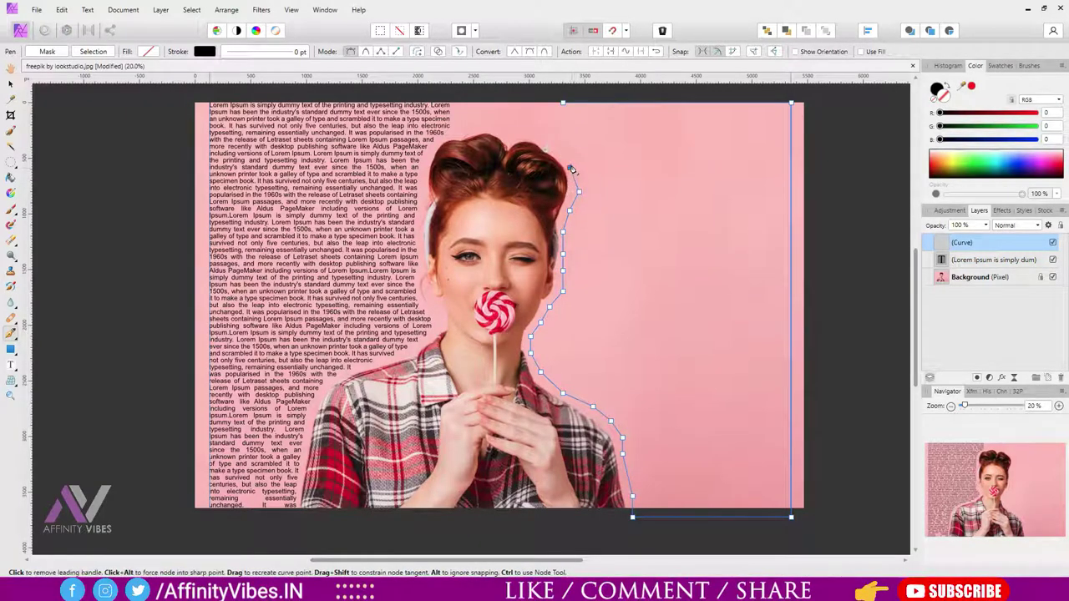
{"action": "left_click", "coordinate": [569, 167]}
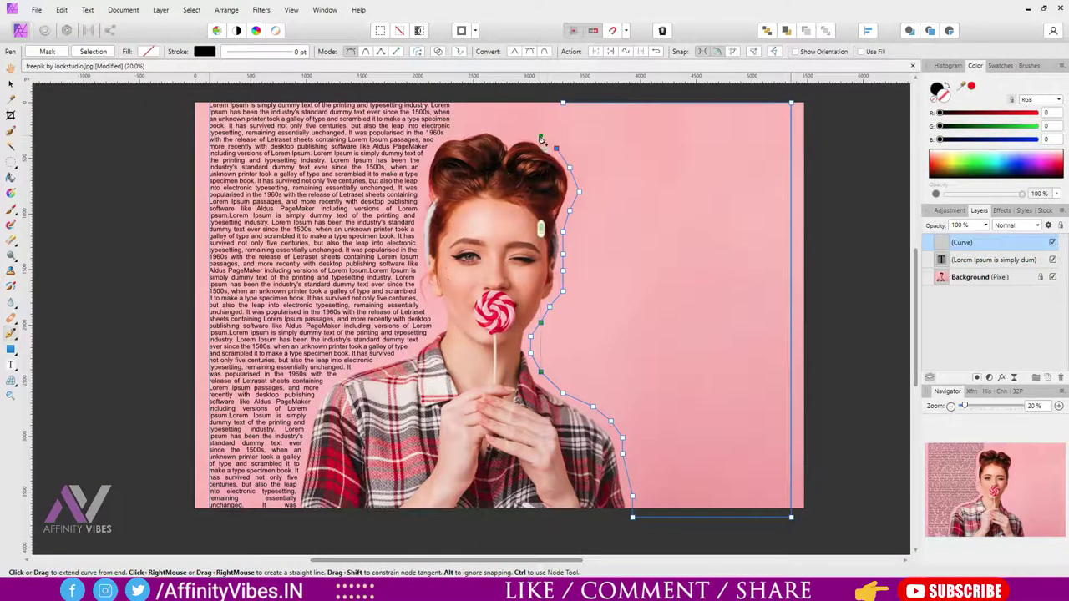
{"action": "left_click", "coordinate": [539, 135]}
{"action": "left_click", "coordinate": [523, 131]}
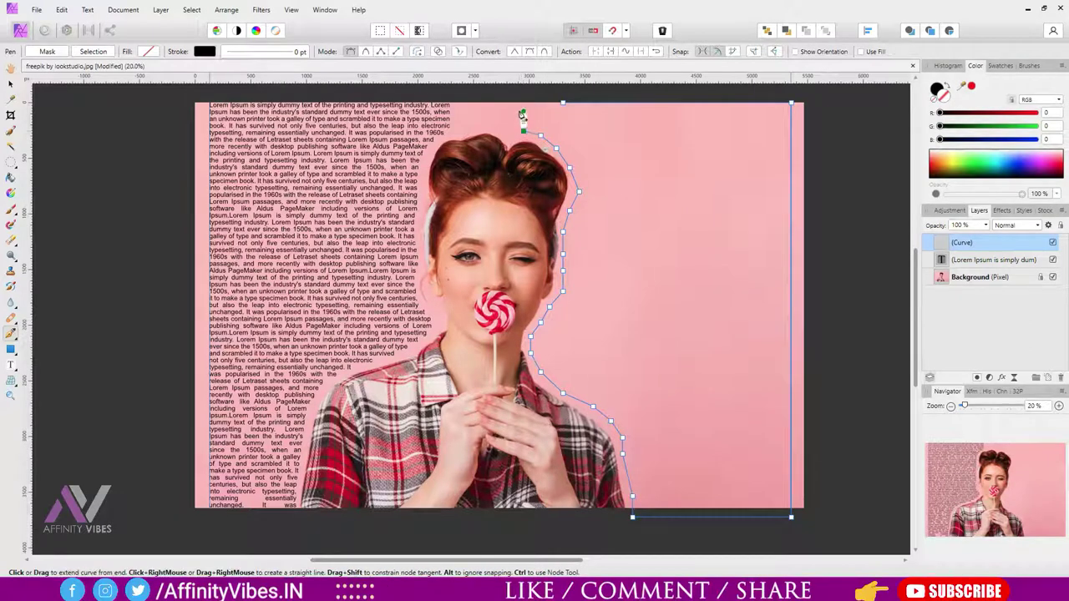
{"action": "left_click", "coordinate": [522, 106]}
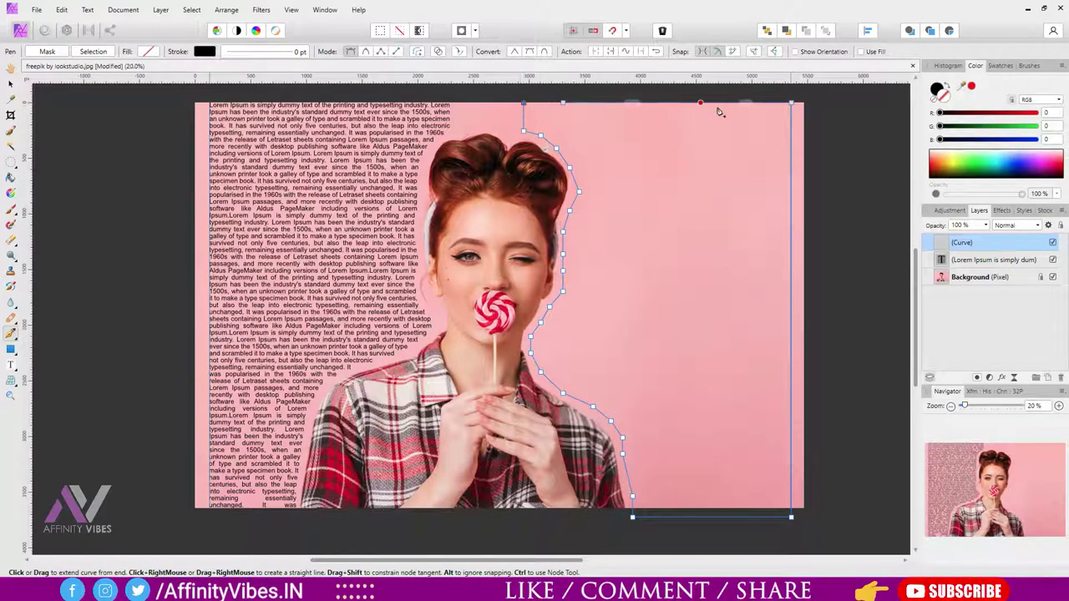
{"action": "left_click", "coordinate": [793, 105]}
{"action": "left_click", "coordinate": [15, 367]}
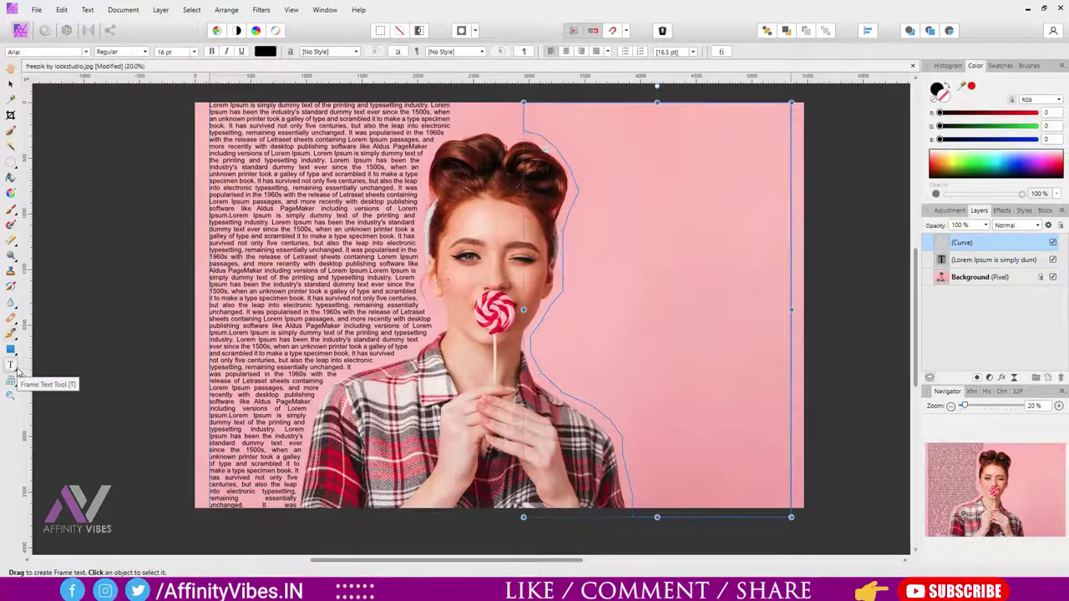
- Turn the right curve into a text frame with pasted Lorem Ipsum at 16 pt
{"action": "left_click", "coordinate": [621, 119]}
{"action": "key", "text": "ctrl+v"}
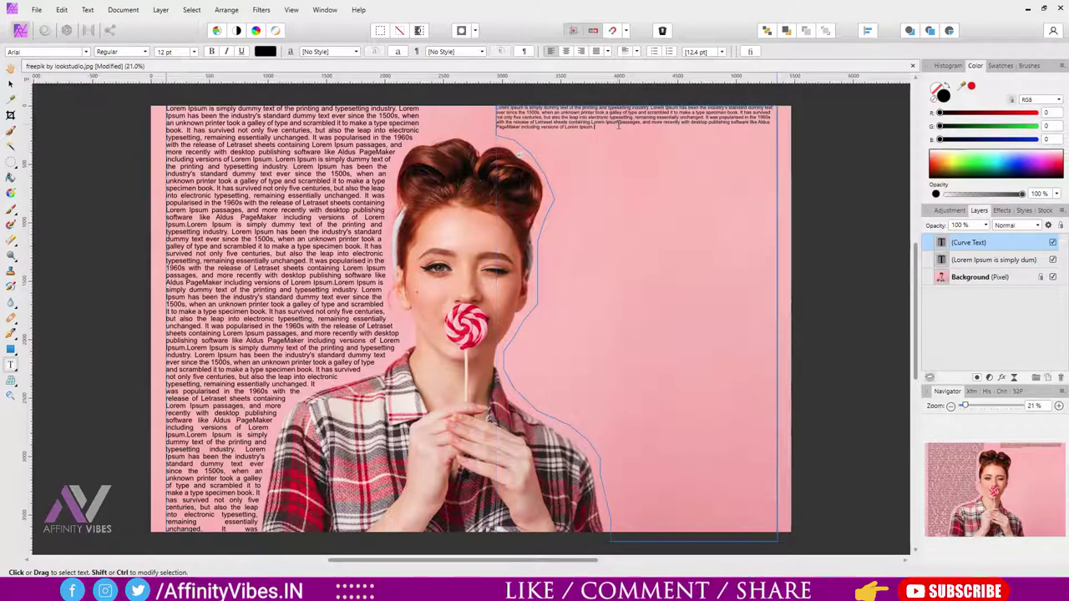
{"action": "key", "text": "ctrl+v"}
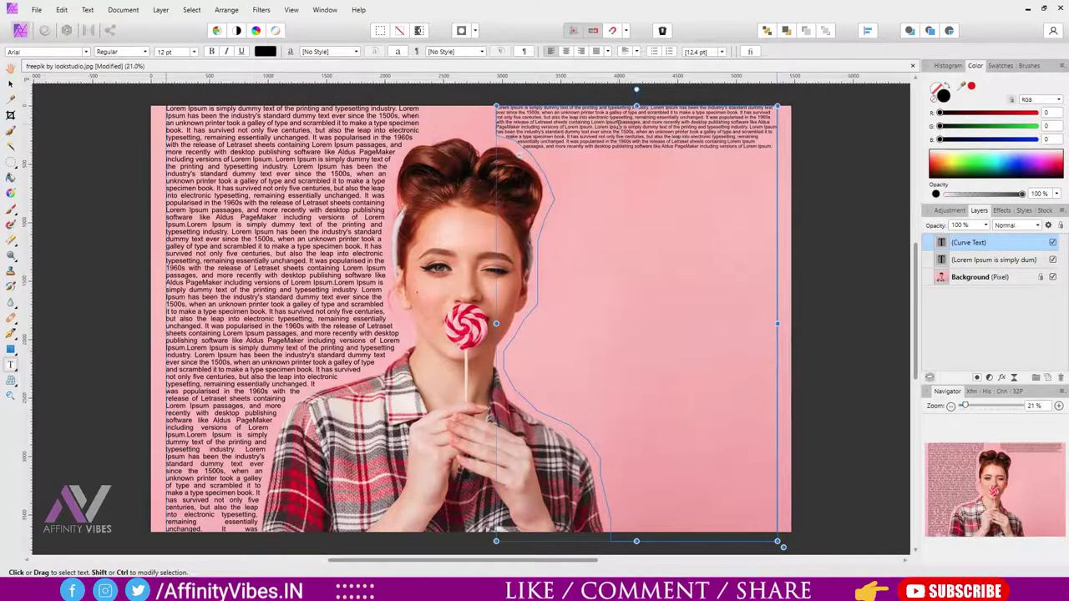
{"action": "key", "text": "ctrl+a"}
{"action": "key", "text": "ctrl+c"}
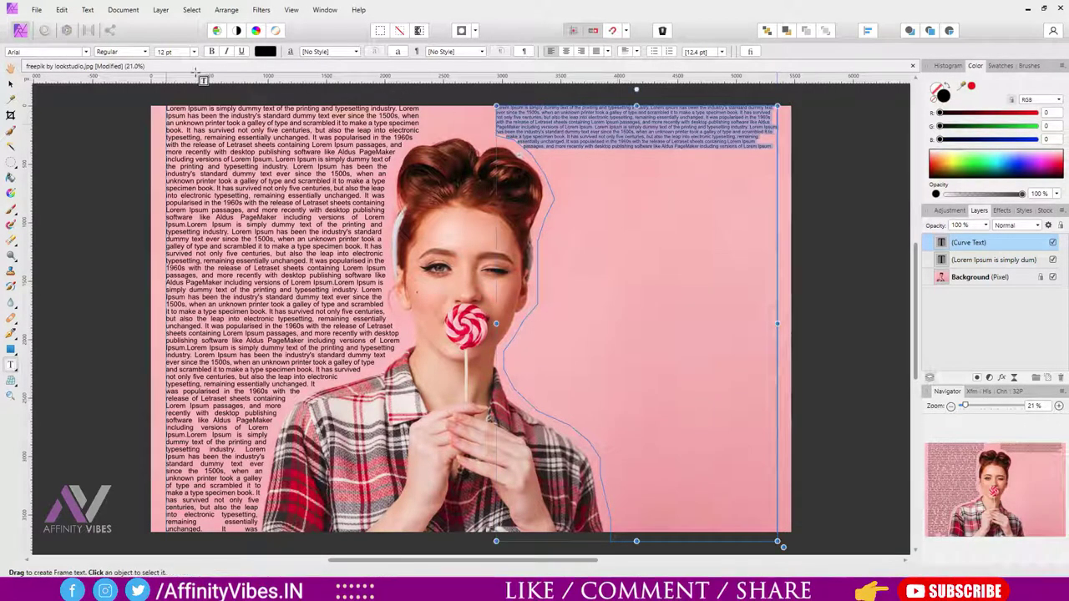
{"action": "left_click", "coordinate": [194, 52]}
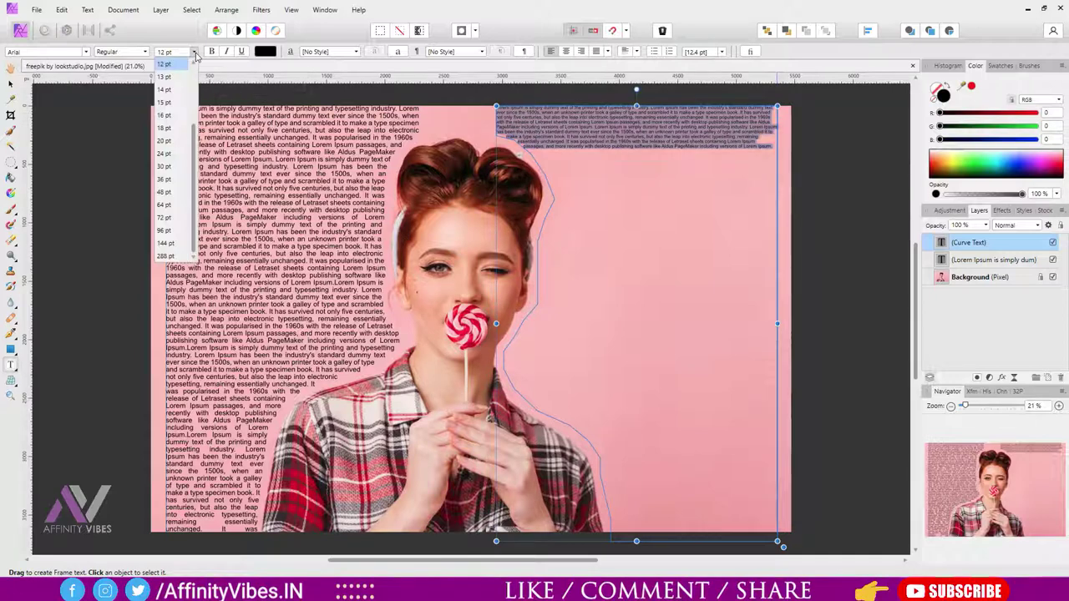
{"action": "left_click", "coordinate": [166, 115]}
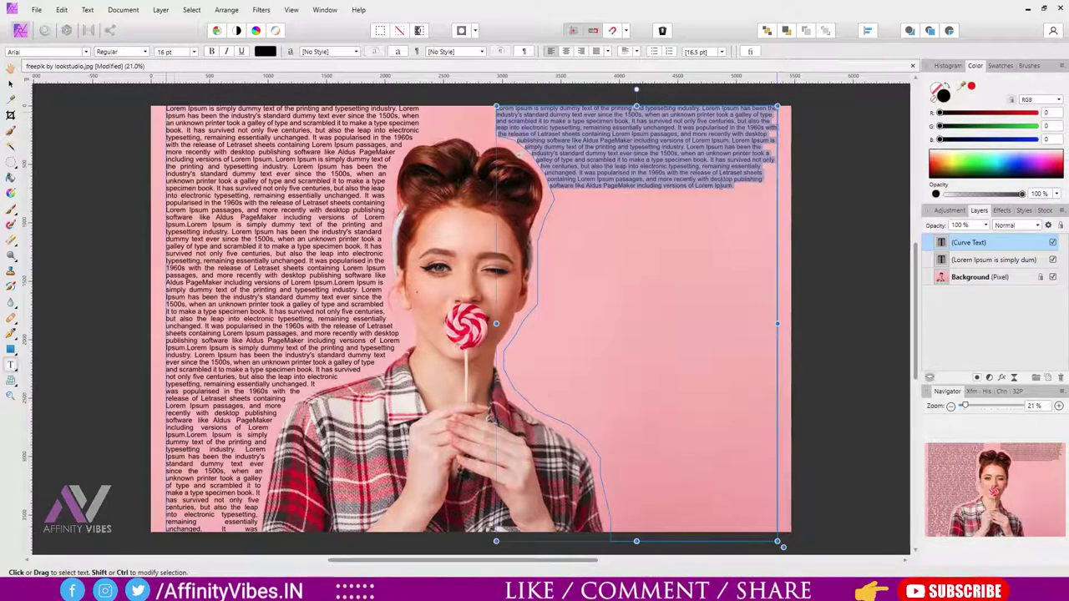
- Paste three more Lorem Ipsum blocks so the text reaches the bottom edge
{"action": "left_click", "coordinate": [737, 187]}
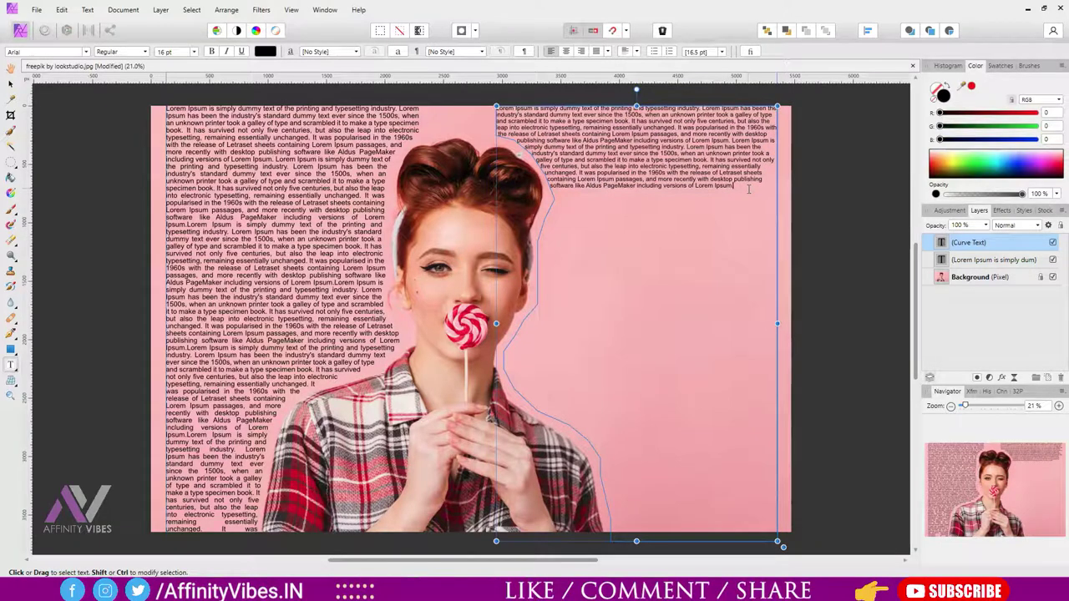
{"action": "key", "text": "ctrl+v"}
{"action": "key", "text": "ctrl+v"}
{"action": "key", "text": "ctrl+v"}
{"action": "key", "text": "ctrl+v"}
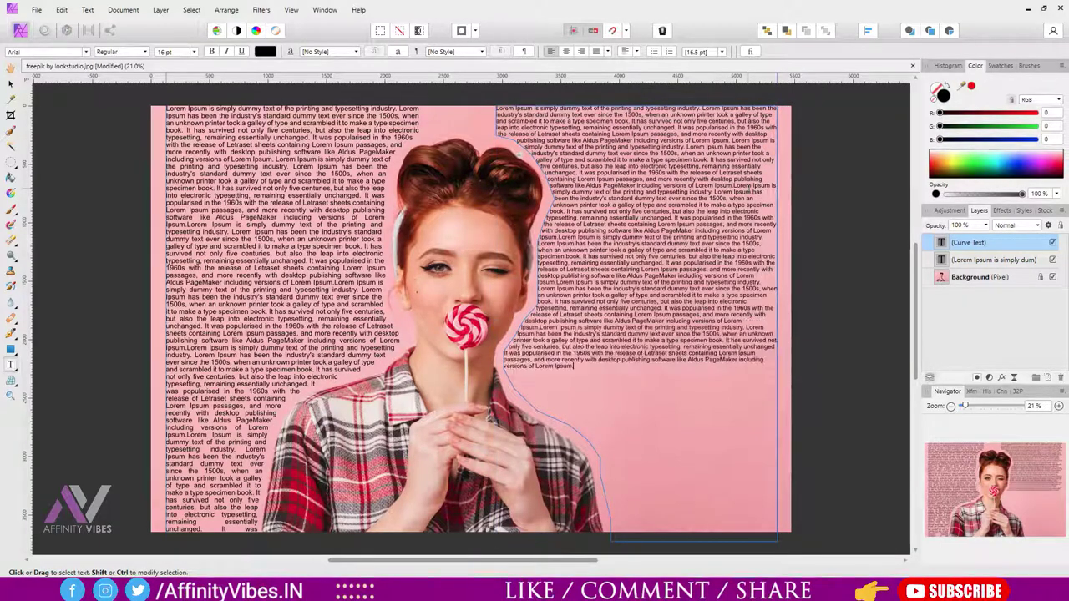
{"action": "key", "text": "ctrl+v"}
{"action": "key", "text": "ctrl+v"}
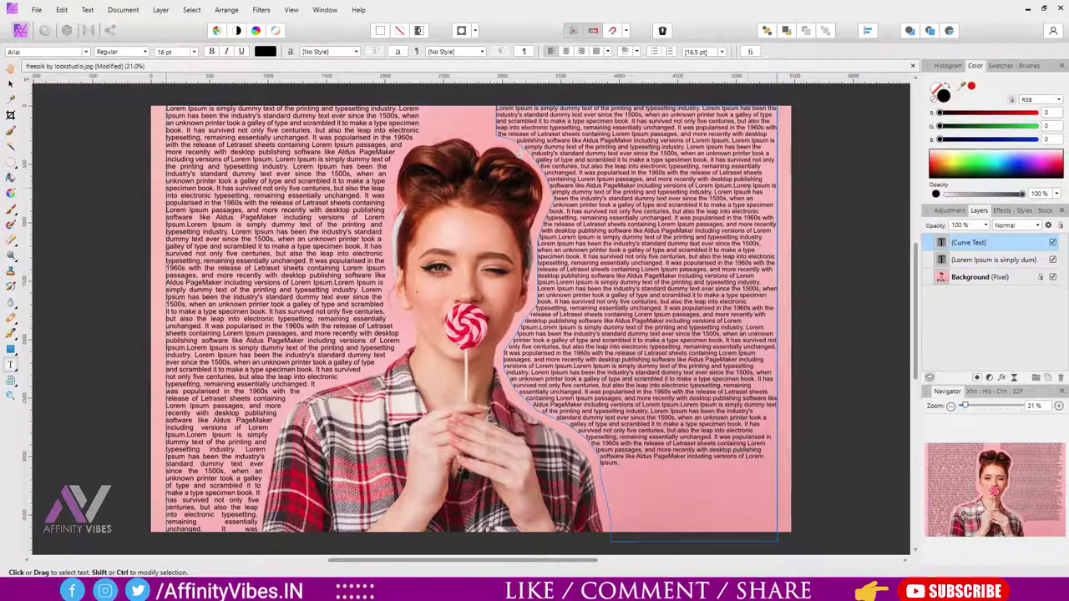
{"action": "key", "text": "ctrl+v"}
{"action": "scroll", "coordinate": [627, 313], "scroll_direction": "down", "scroll_amount": 5}
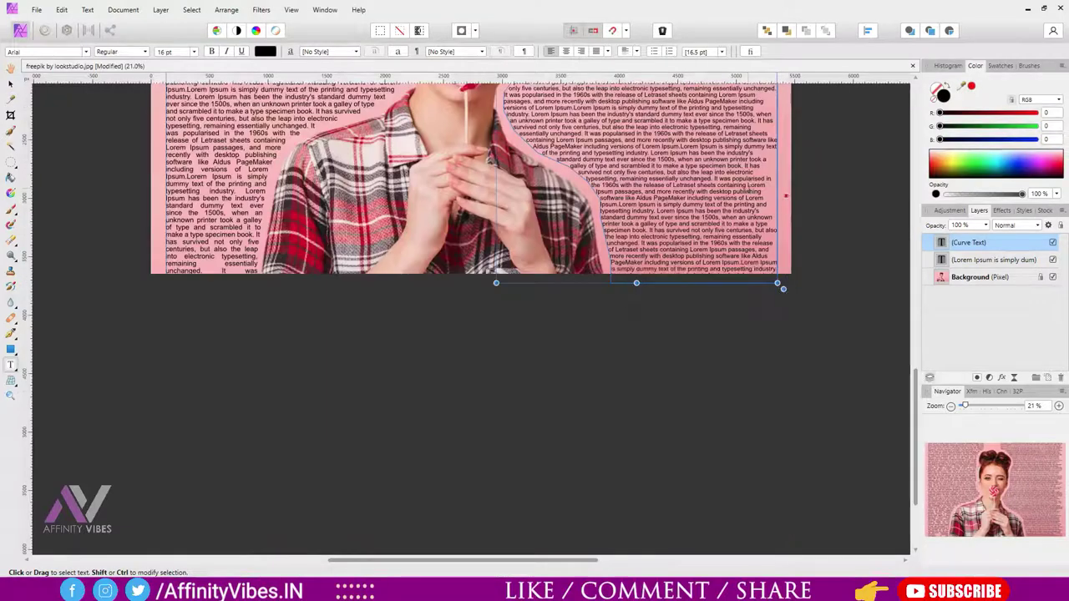
{"action": "scroll", "coordinate": [627, 313], "scroll_direction": "up", "scroll_amount": 5}
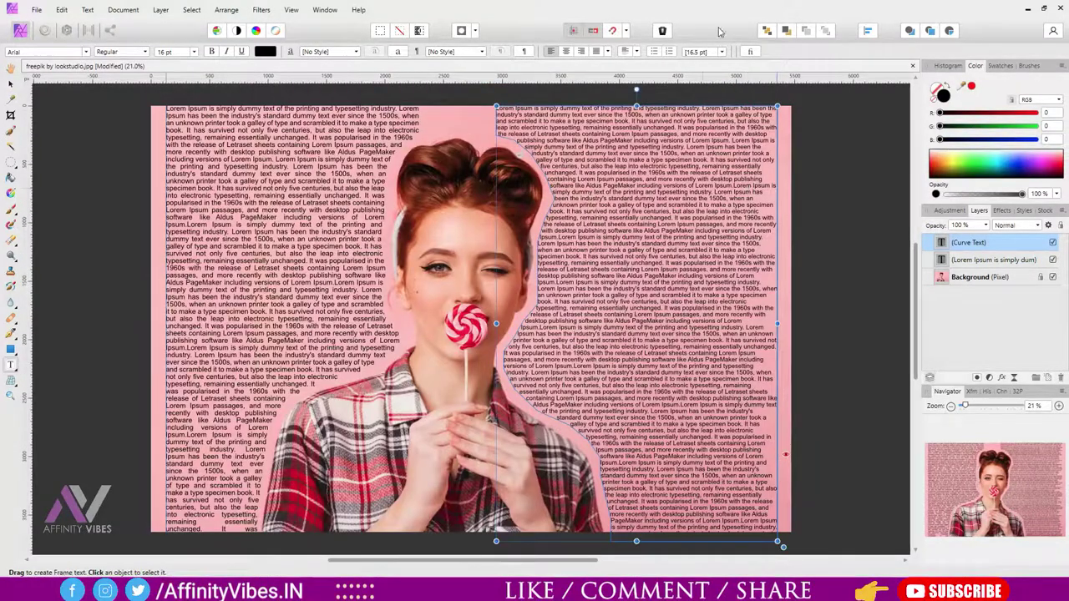
- Try center and right alignment, then fully justify the right frame's text
{"action": "left_click", "coordinate": [567, 52]}
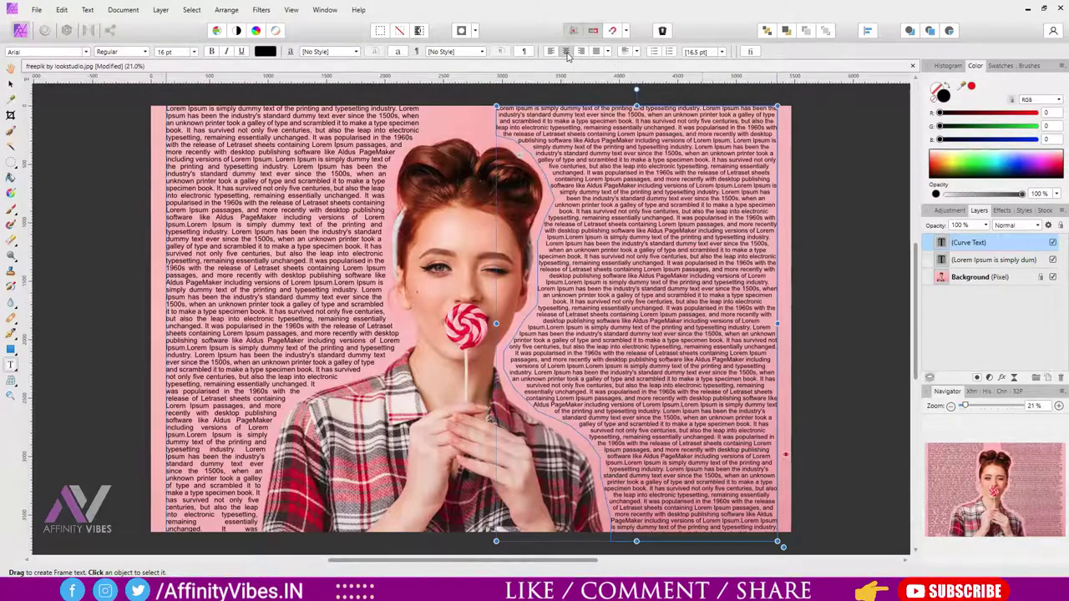
{"action": "left_click", "coordinate": [582, 52]}
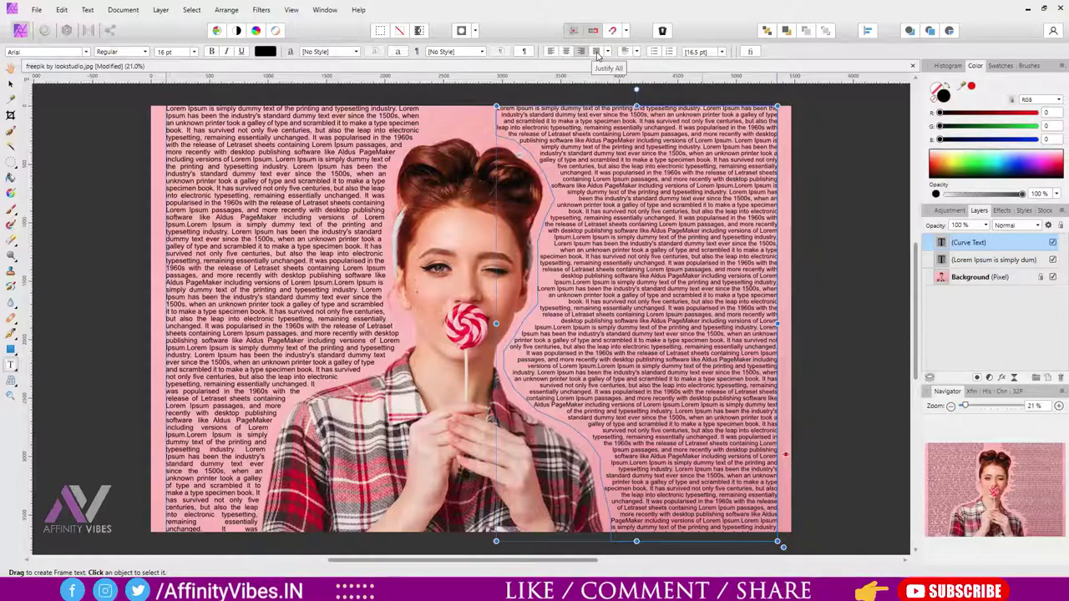
{"action": "left_click", "coordinate": [596, 52]}
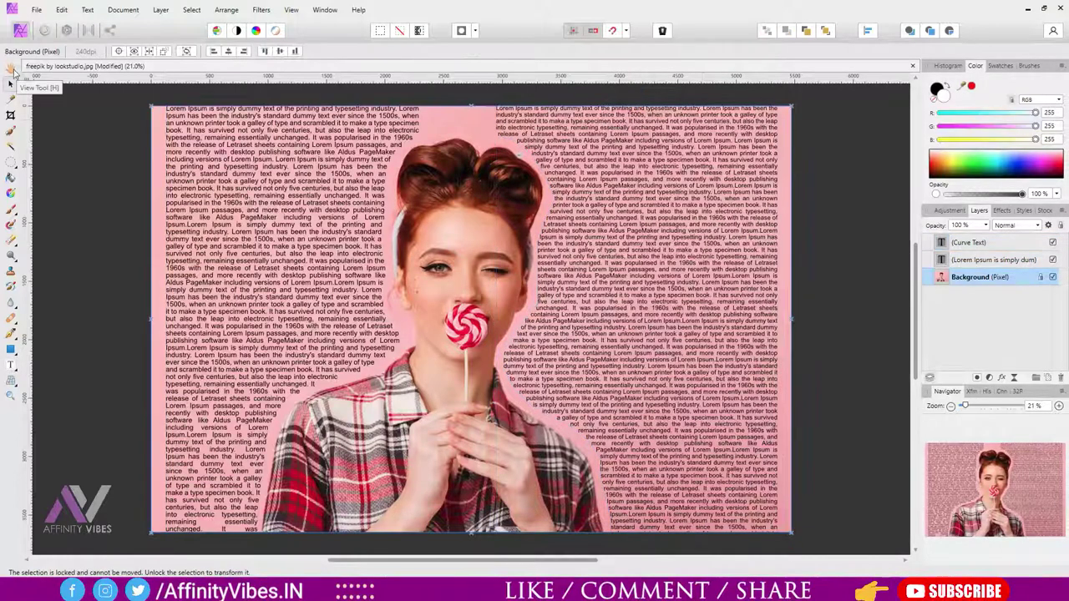
- Delete the overflowing Lorem Ipsum from the end of the right text frame
{"action": "left_click", "coordinate": [10, 71]}
{"action": "key", "text": "ctrl+minus"}
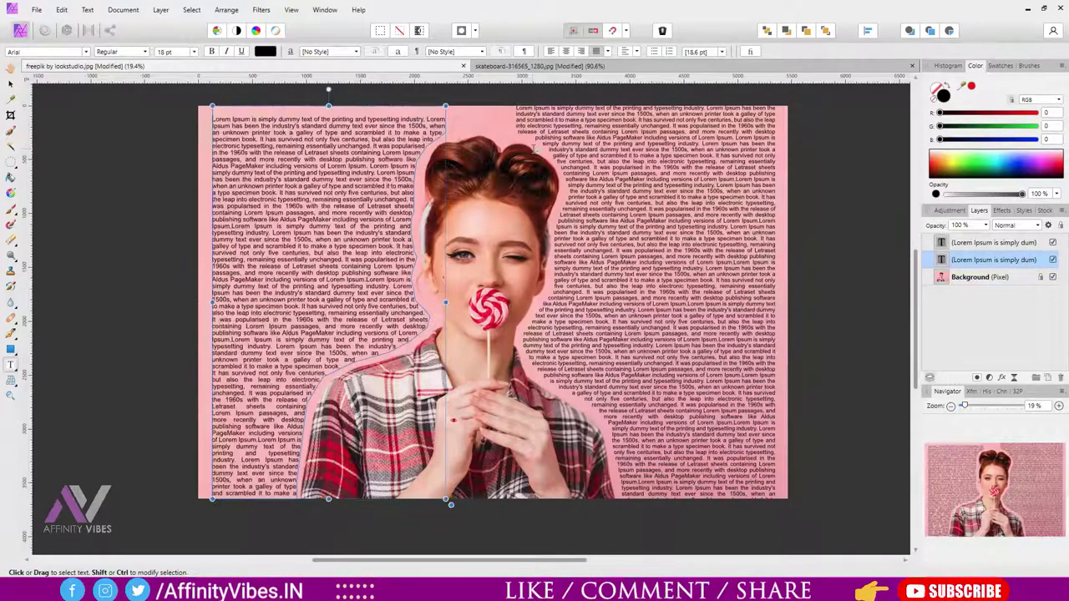
{"action": "left_click", "coordinate": [959, 244]}
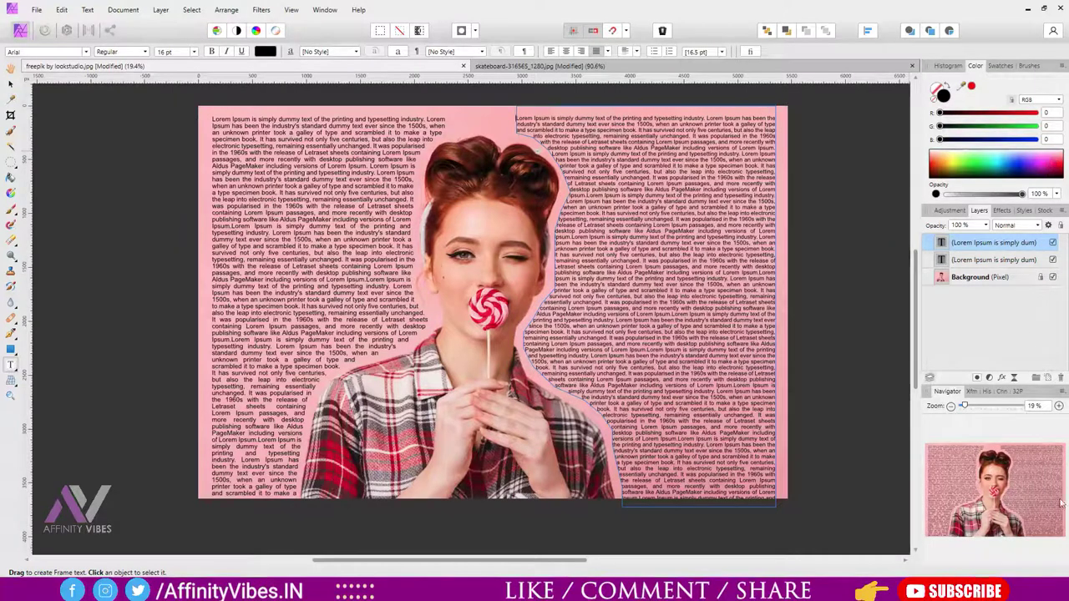
{"action": "left_click", "coordinate": [776, 503]}
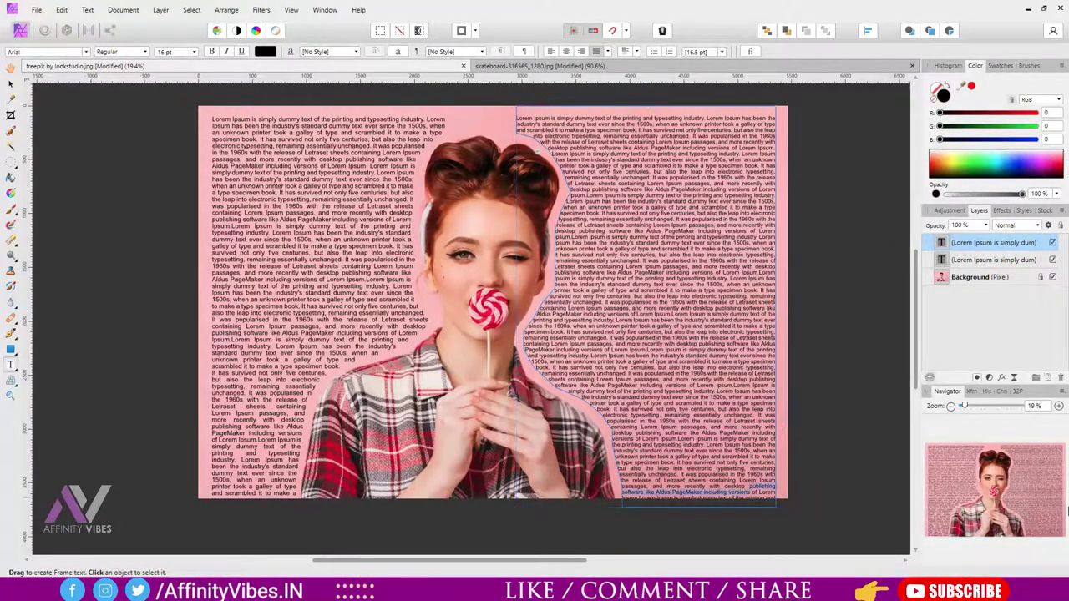
{"action": "left_click_drag", "start_coordinate": [781, 511], "coordinate": [624, 487]}
{"action": "key", "text": "ctrl+shift+End"}
{"action": "key", "text": "Delete"}
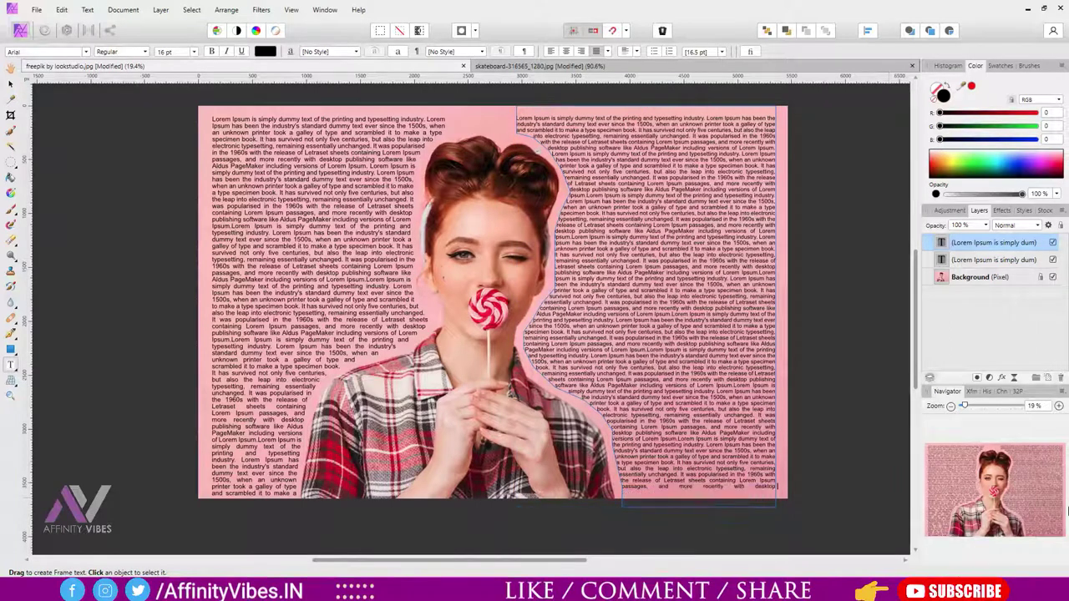
{"action": "key", "text": "Escape"}
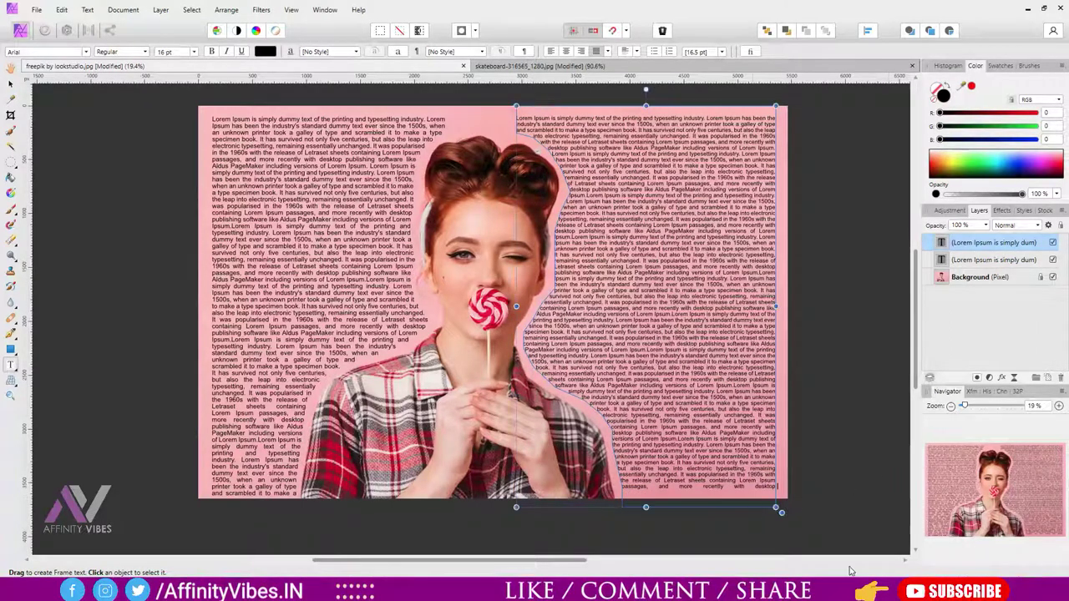
- Delete the left text frame's overflowing last lines
{"action": "left_click", "coordinate": [986, 260]}
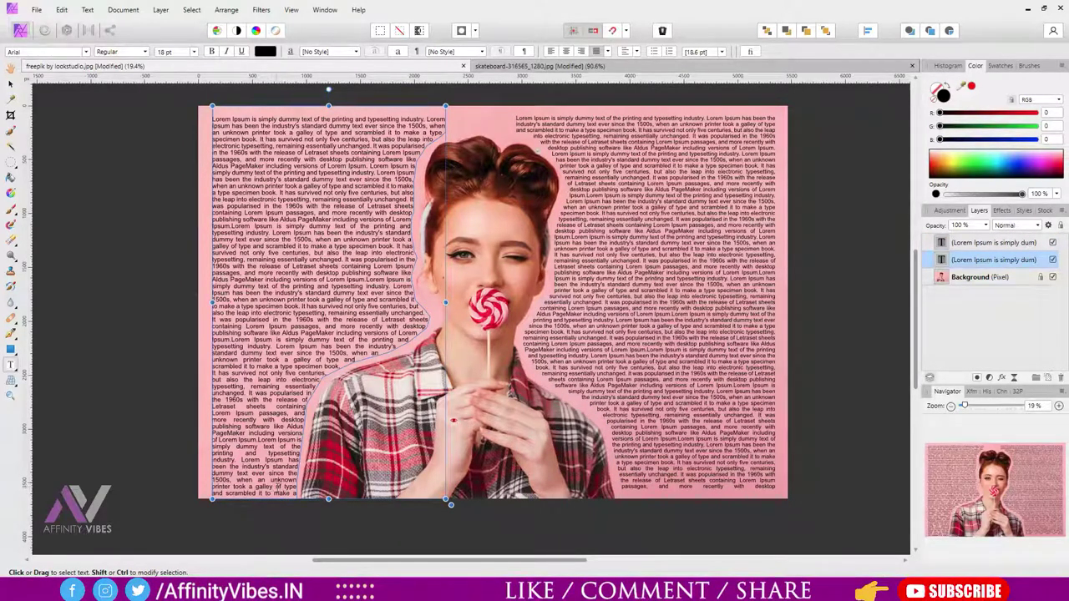
{"action": "mouse_move", "coordinate": [276, 487]}
{"action": "left_mouse_down"}
{"action": "mouse_move", "coordinate": [365, 565]}
{"action": "mouse_move", "coordinate": [376, 555]}
{"action": "left_mouse_up"}
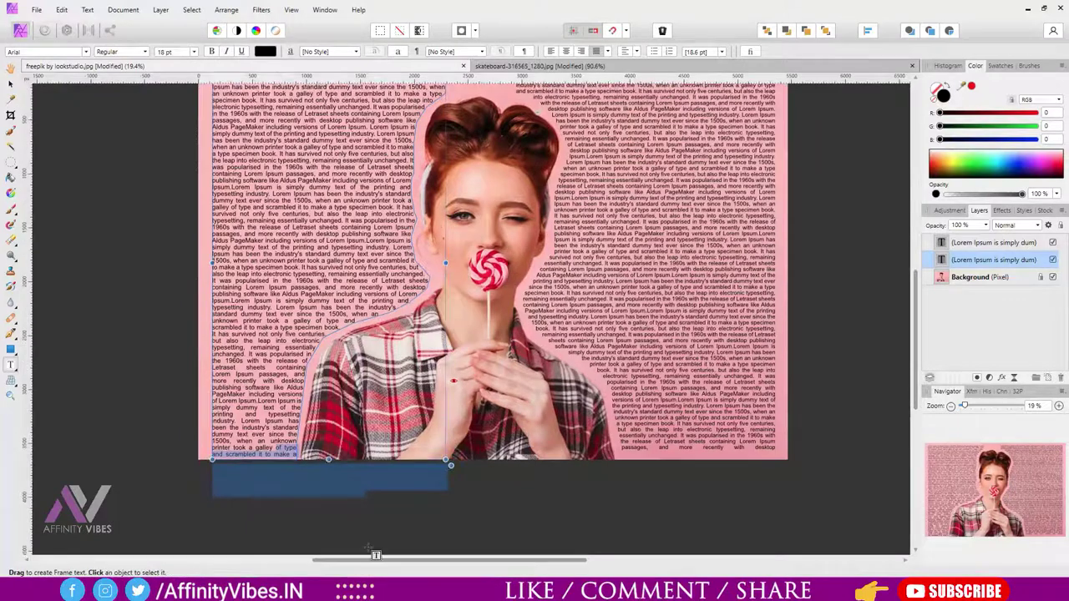
{"action": "key", "text": "Delete"}
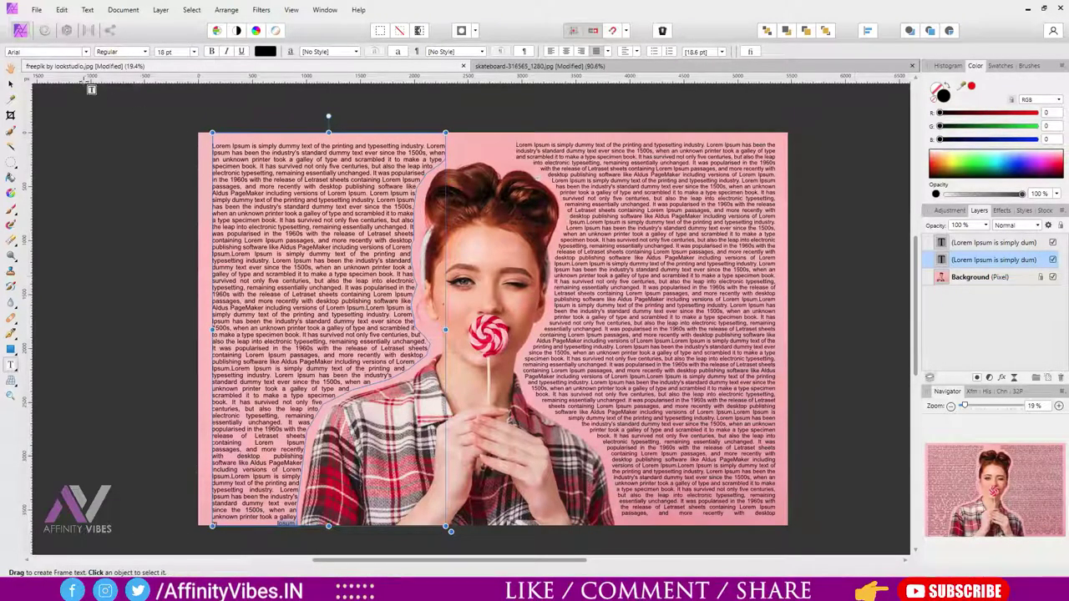
{"action": "left_click", "coordinate": [12, 71]}
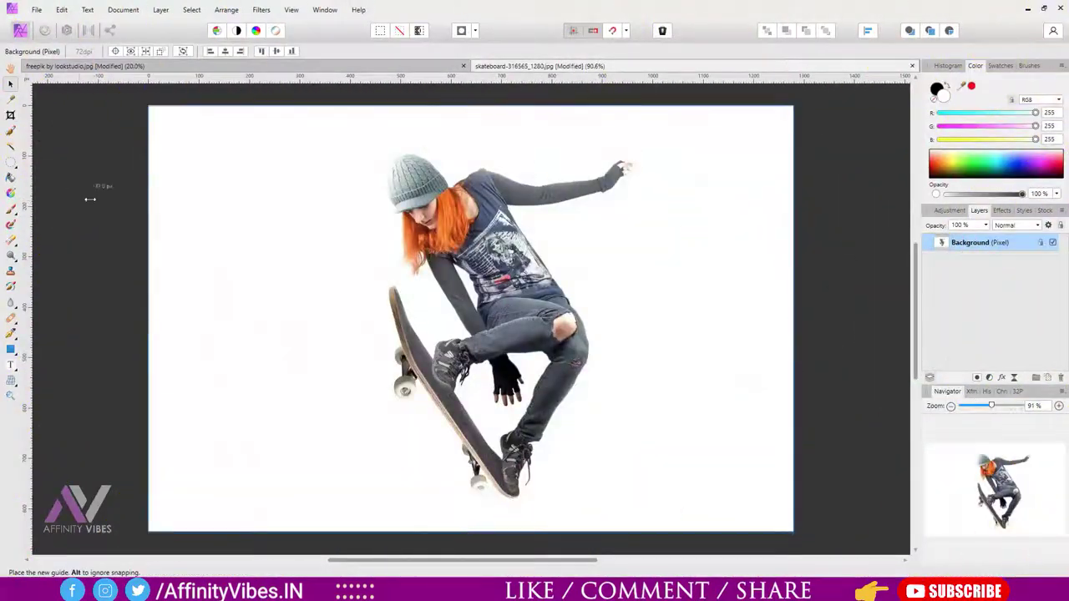
- Drag guides from the rulers to mark left, top, right and bottom margins
{"action": "left_click_drag", "start_coordinate": [90, 198], "coordinate": [159, 200]}
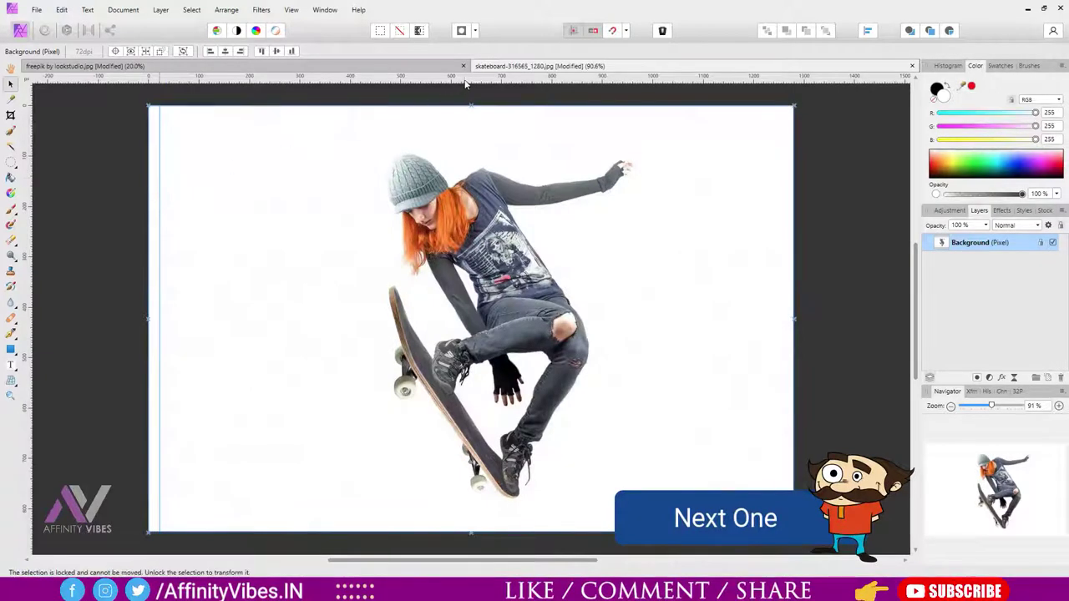
{"action": "left_click_drag", "start_coordinate": [465, 83], "coordinate": [455, 115]}
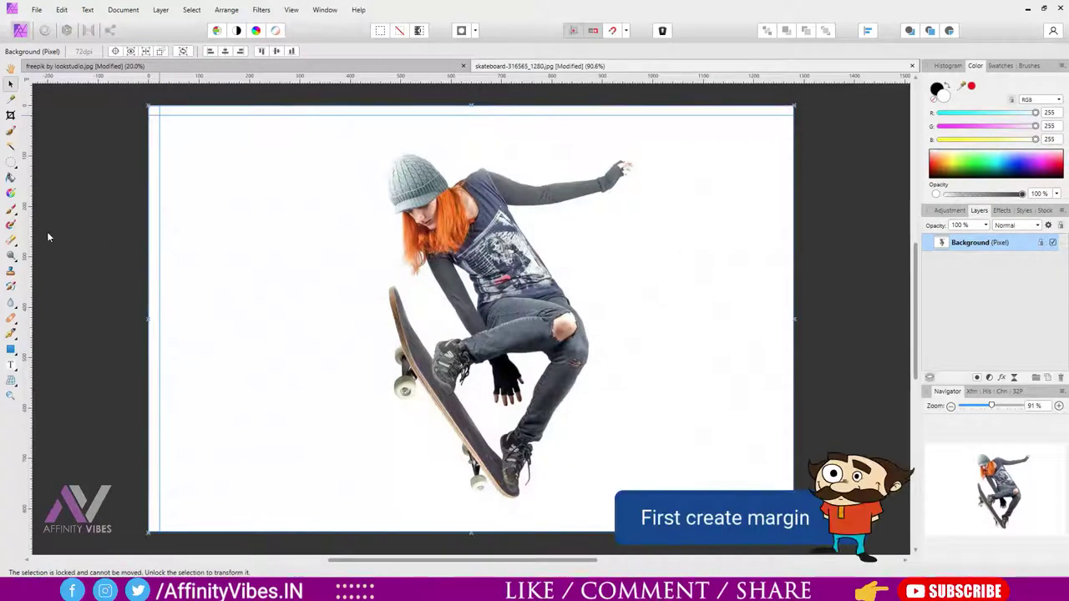
{"action": "left_click_drag", "start_coordinate": [32, 241], "coordinate": [783, 234]}
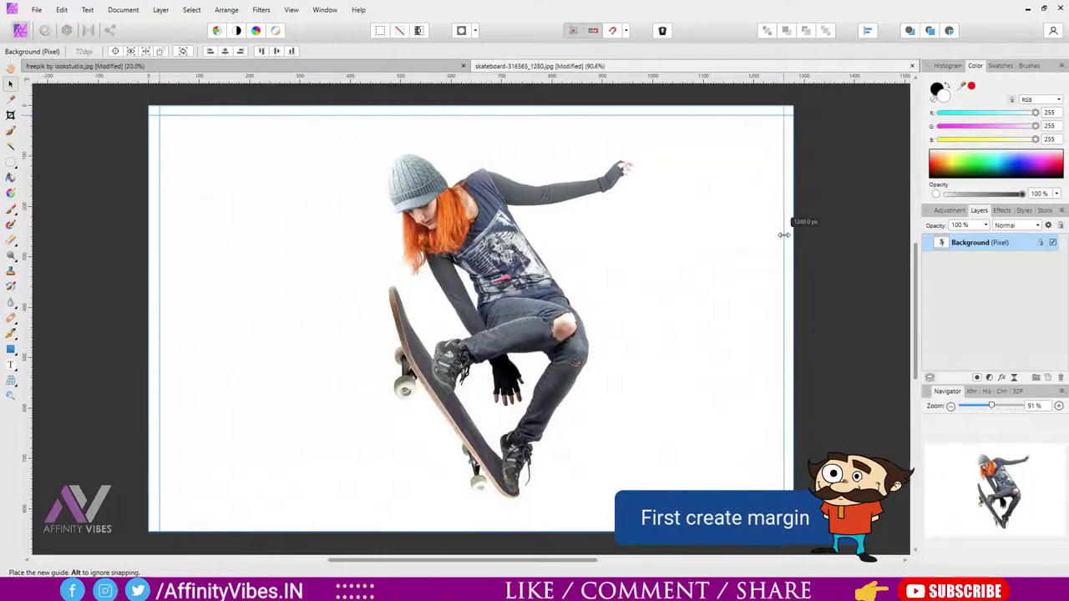
{"action": "left_click_drag", "start_coordinate": [556, 84], "coordinate": [602, 526]}
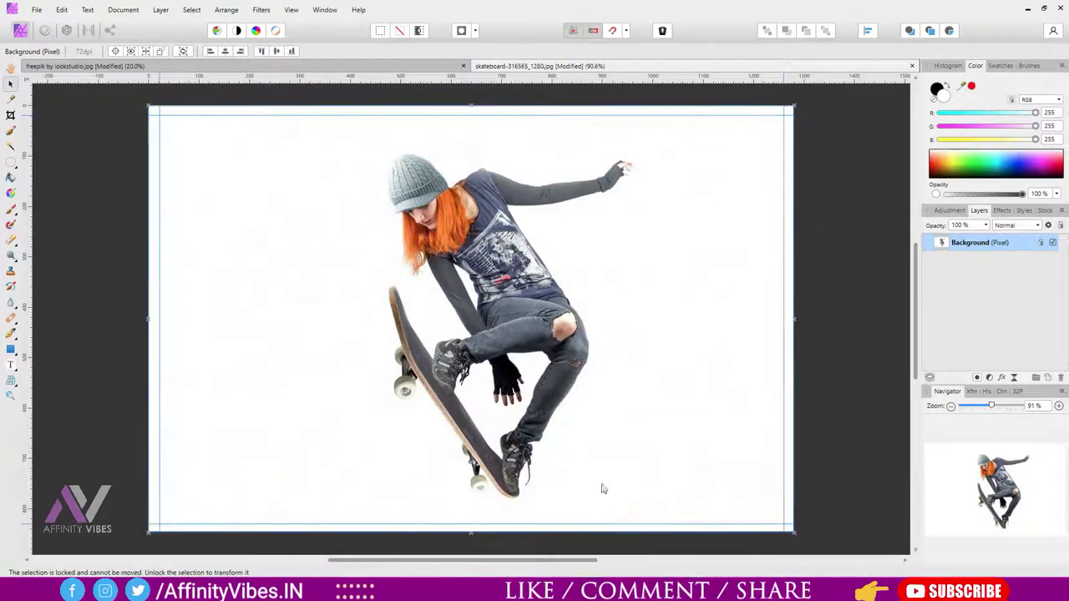
- Start a Pen path up the left margin, along the top, and around the hat
{"action": "left_click", "coordinate": [11, 331]}
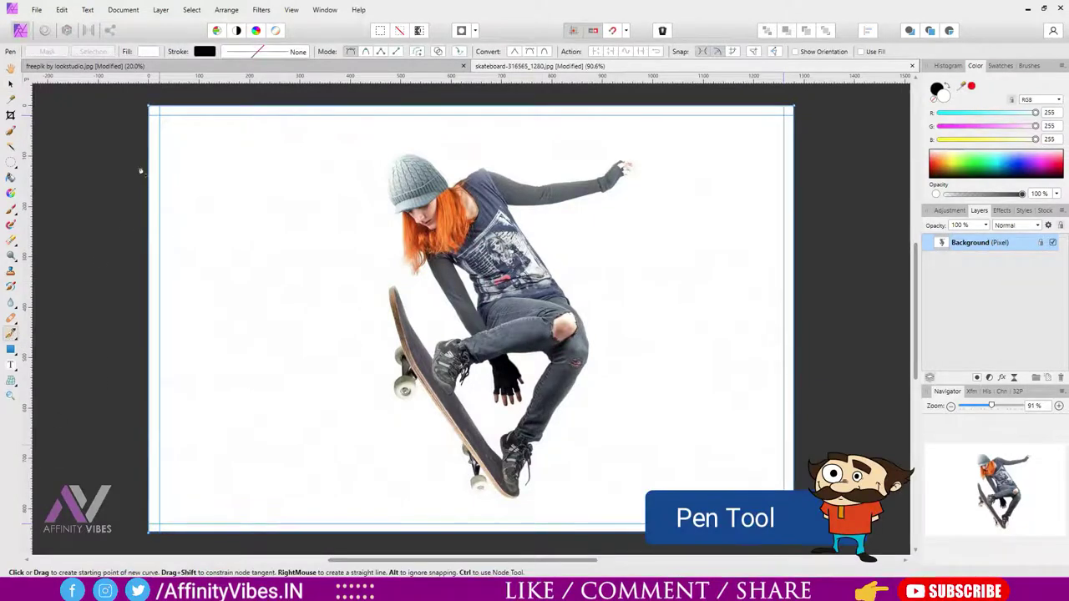
{"action": "left_click", "coordinate": [159, 524]}
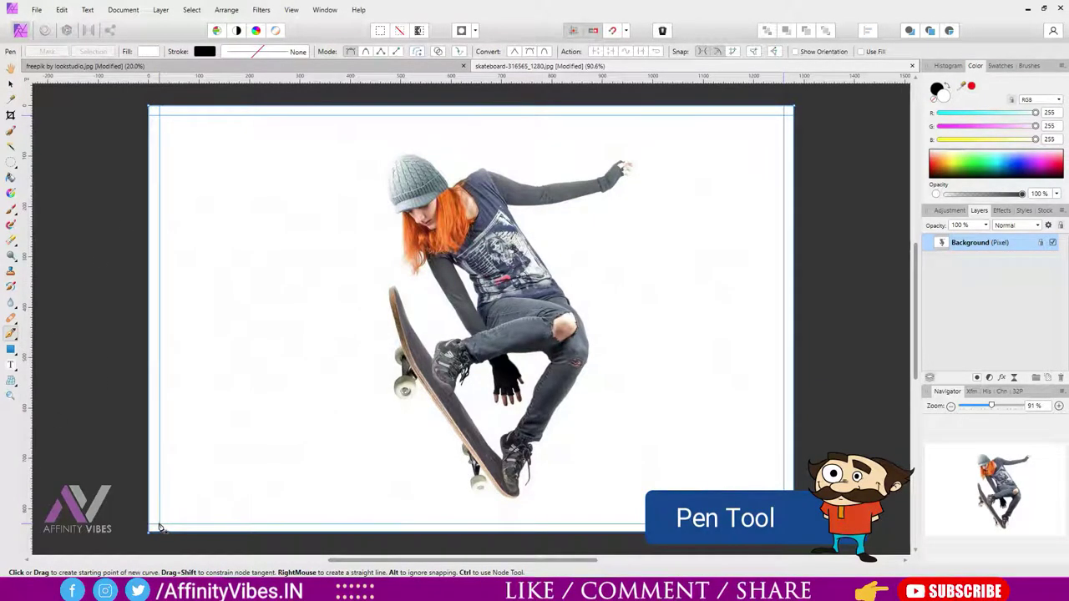
{"action": "left_click", "coordinate": [159, 114]}
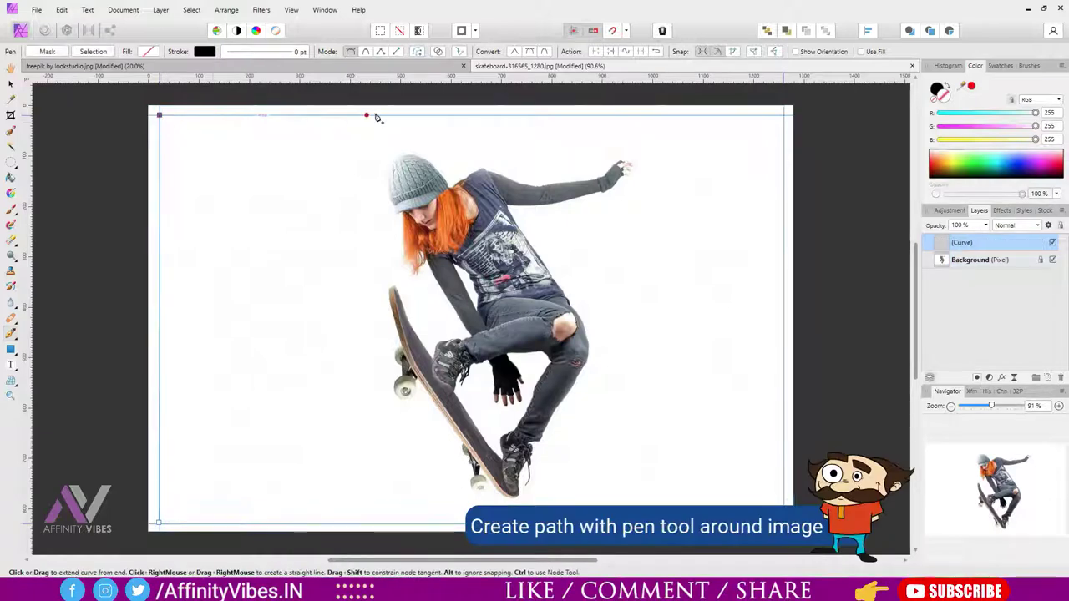
{"action": "left_click", "coordinate": [430, 116]}
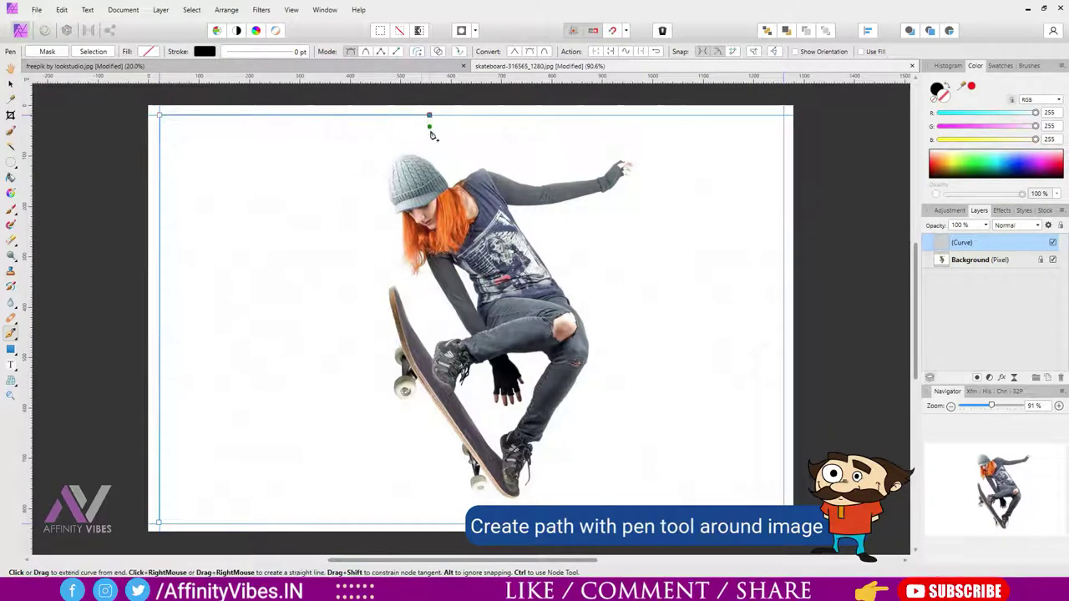
{"action": "left_click", "coordinate": [429, 147]}
{"action": "left_click", "coordinate": [393, 154]}
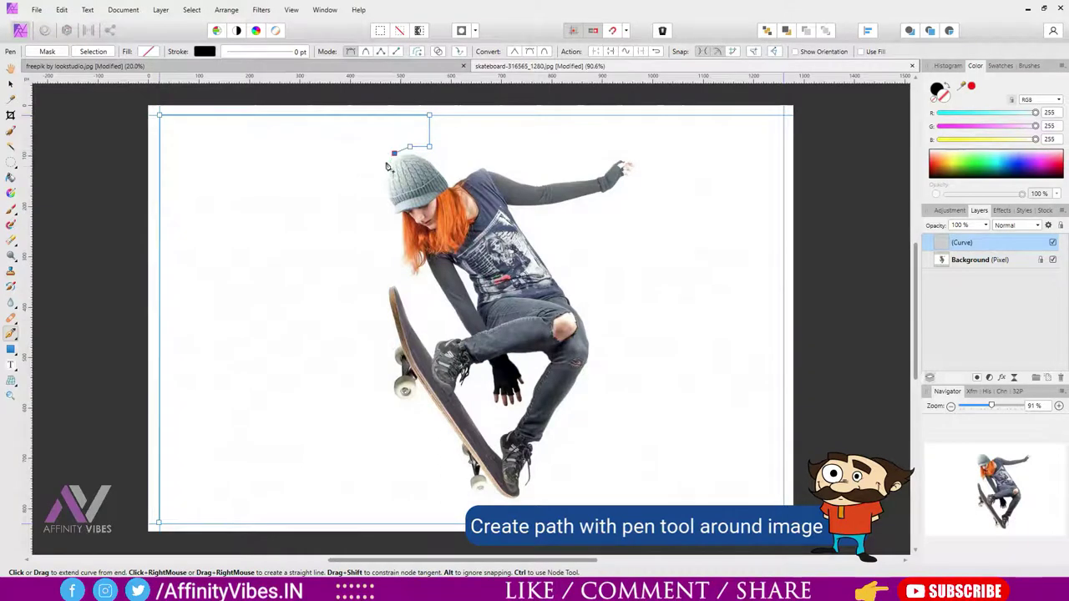
{"action": "left_click", "coordinate": [377, 197]}
{"action": "left_click", "coordinate": [396, 253]}
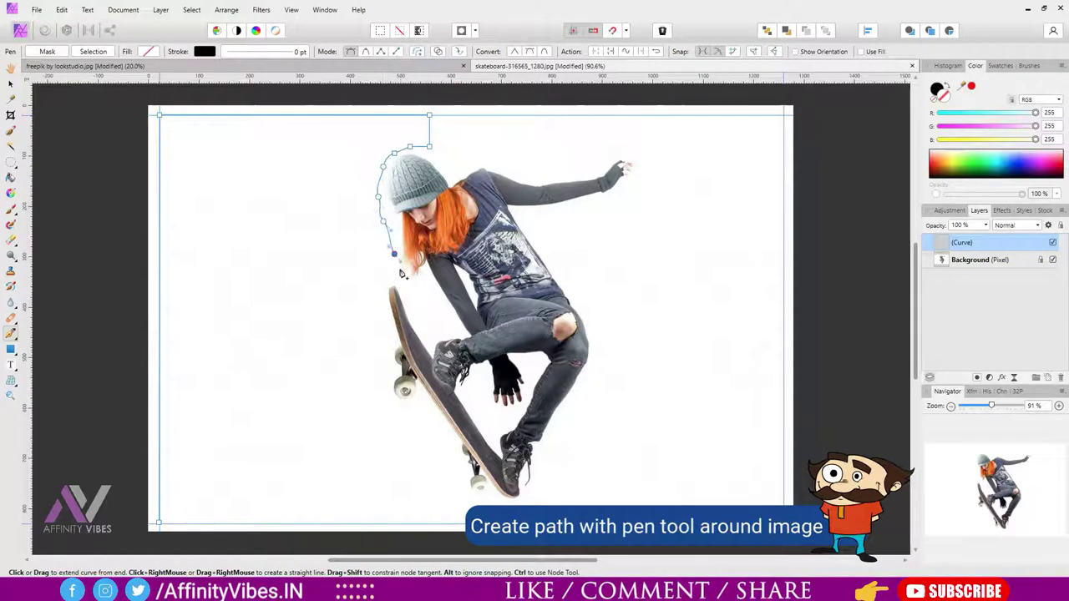
- Trace the path down the skateboard's left edge and close it at the bottom-left corner
{"action": "left_click", "coordinate": [383, 283]}
{"action": "left_click", "coordinate": [377, 306]}
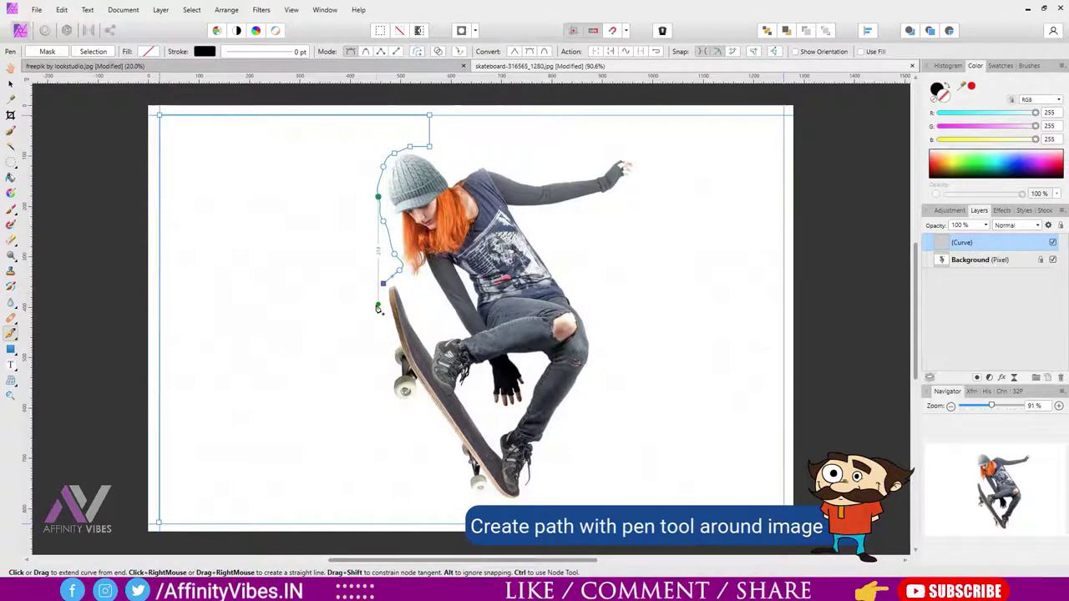
{"action": "left_click", "coordinate": [379, 326]}
{"action": "left_click", "coordinate": [380, 348]}
{"action": "left_click", "coordinate": [384, 370]}
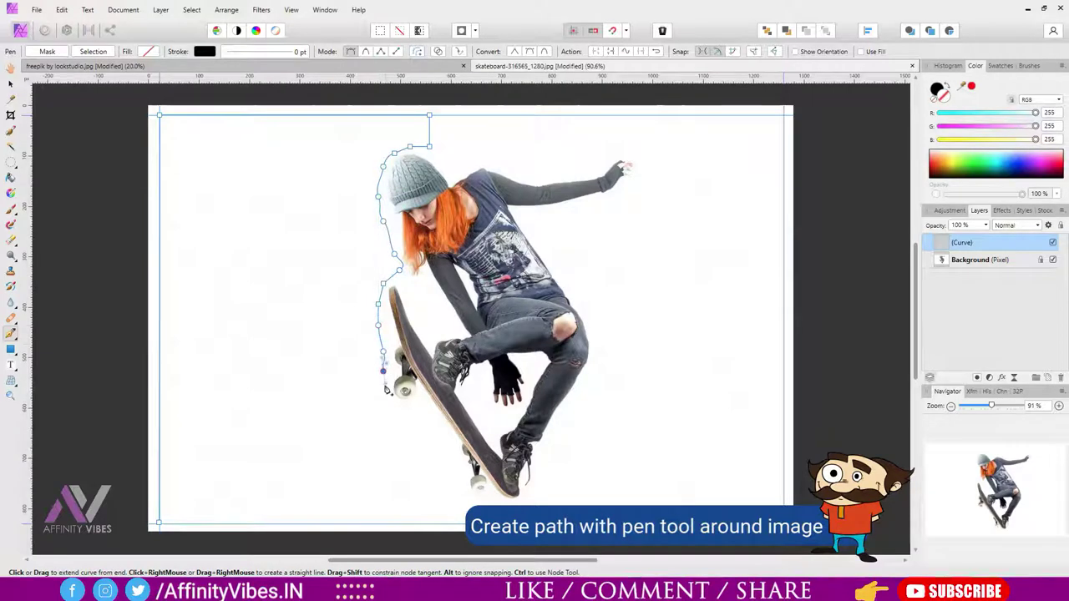
{"action": "left_click", "coordinate": [383, 390]}
{"action": "left_click", "coordinate": [439, 437]}
{"action": "left_click", "coordinate": [451, 459]}
{"action": "left_click", "coordinate": [461, 483]}
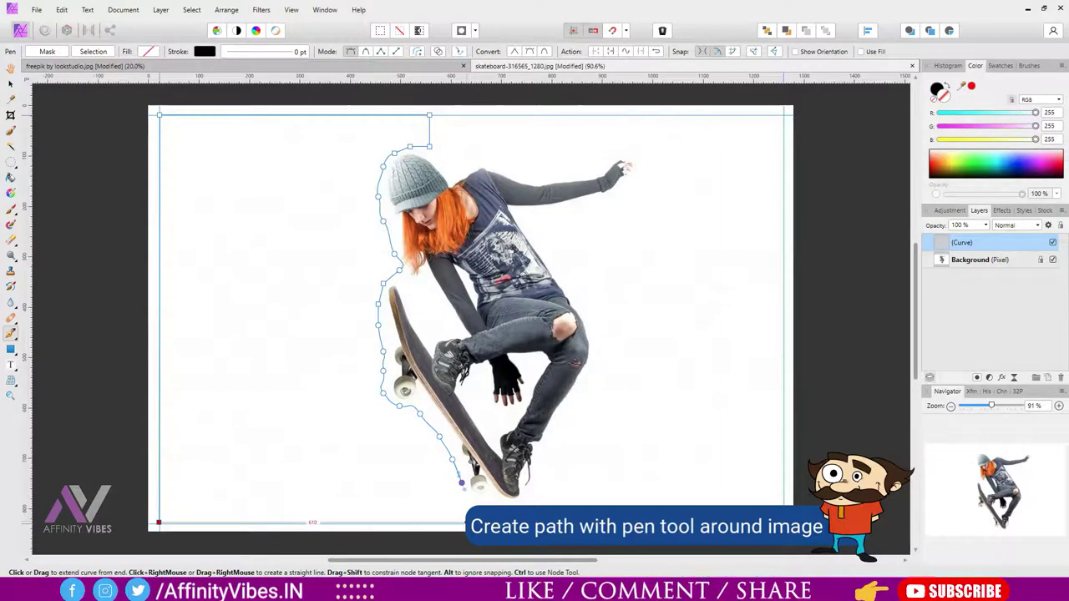
{"action": "left_click", "coordinate": [159, 522]}
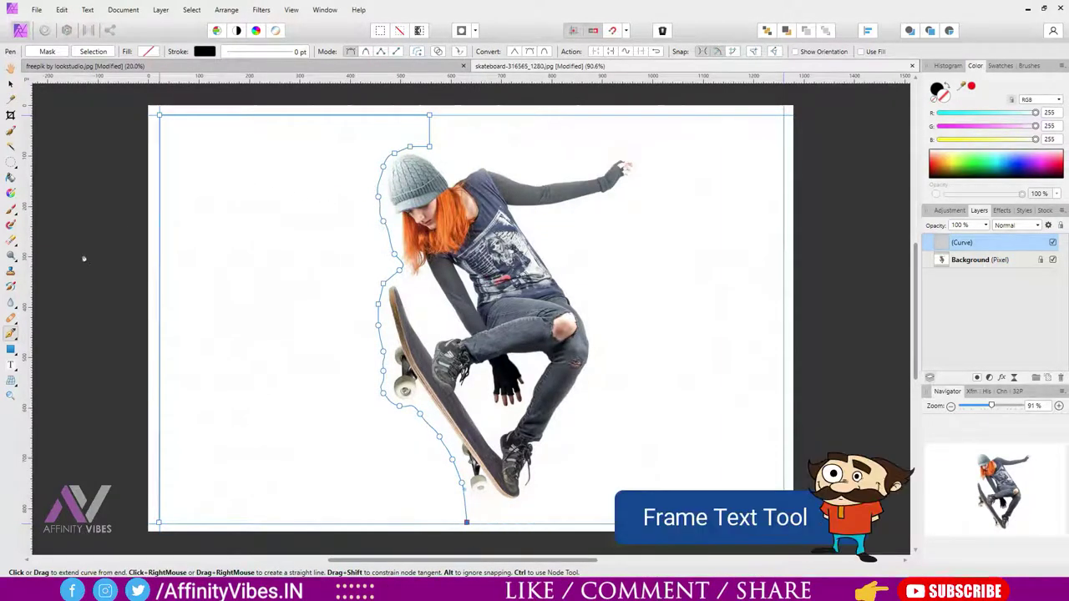
- Turn the left outline into a text frame holding pasted Lorem Ipsum at 16 pt
{"action": "left_click", "coordinate": [10, 365]}
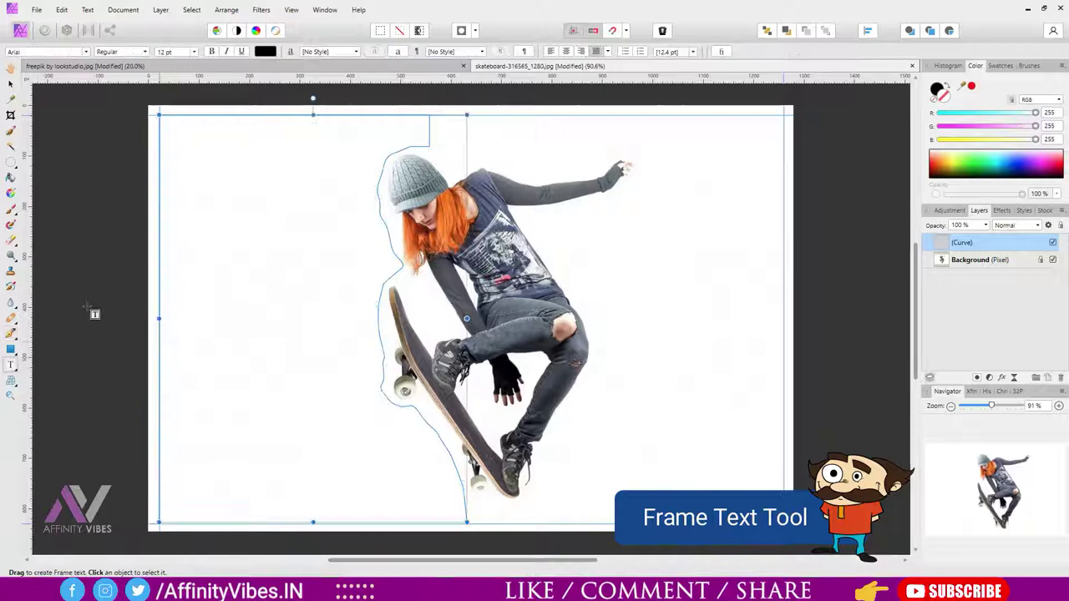
{"action": "left_click", "coordinate": [170, 127]}
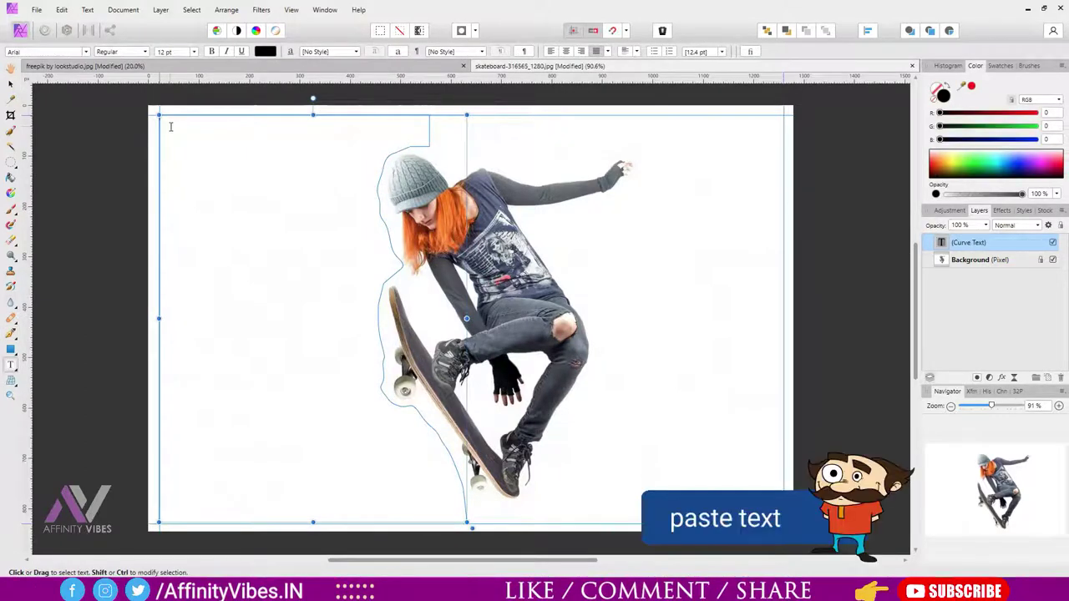
{"action": "key", "text": "ctrl+v"}
{"action": "key", "text": "ctrl+a"}
{"action": "key", "text": "ctrl+c"}
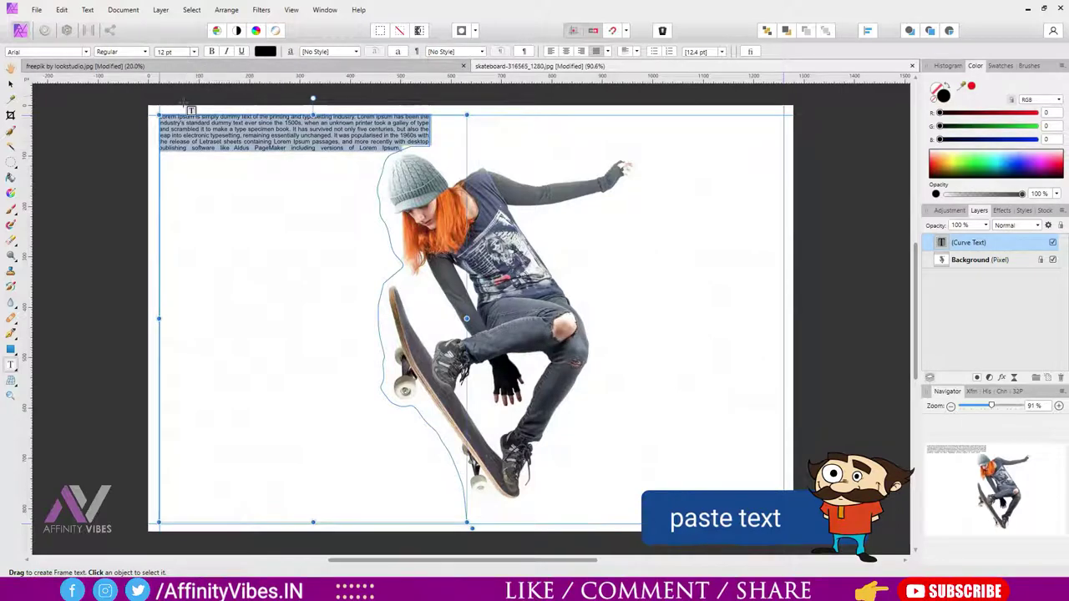
{"action": "left_click", "coordinate": [194, 51]}
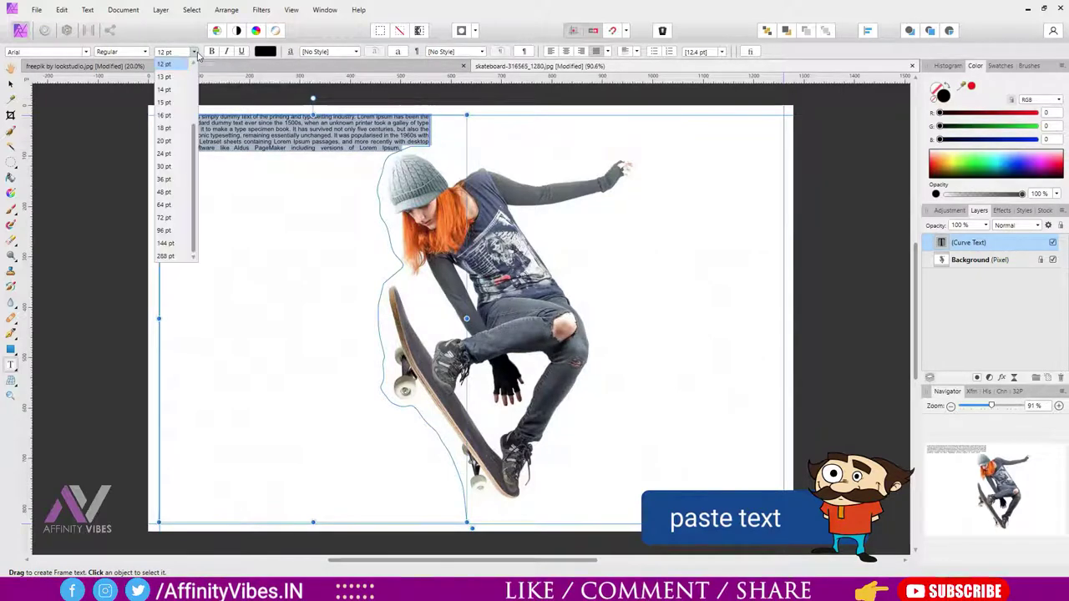
{"action": "left_click", "coordinate": [164, 116]}
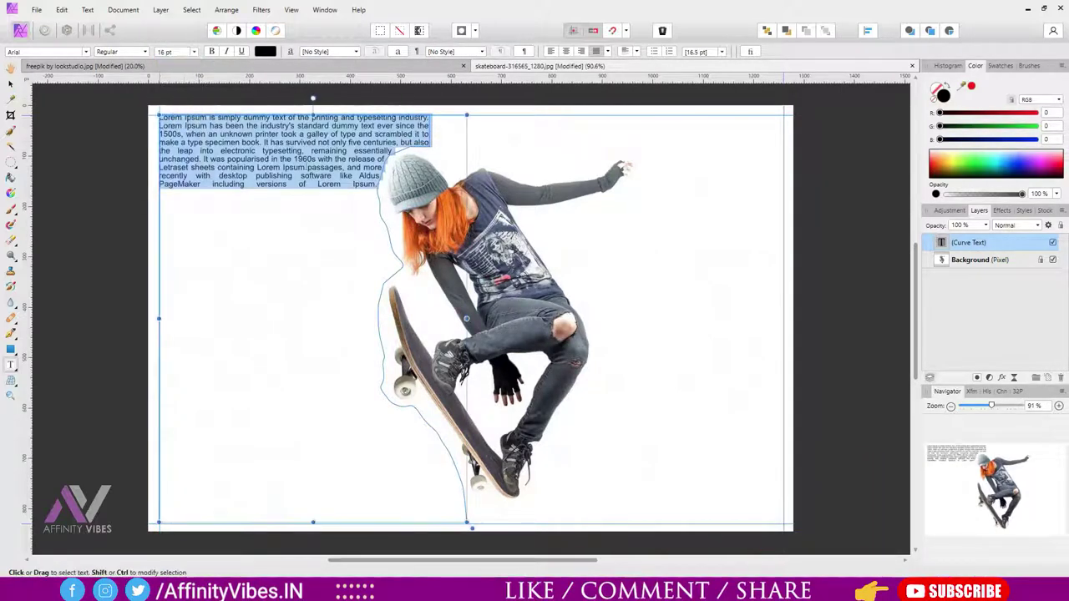
{"action": "key", "text": "Escape"}
- Paste more Lorem Ipsum to fill the frame and delete the overflow after 'five centuries'
{"action": "key", "text": "ctrl+v"}
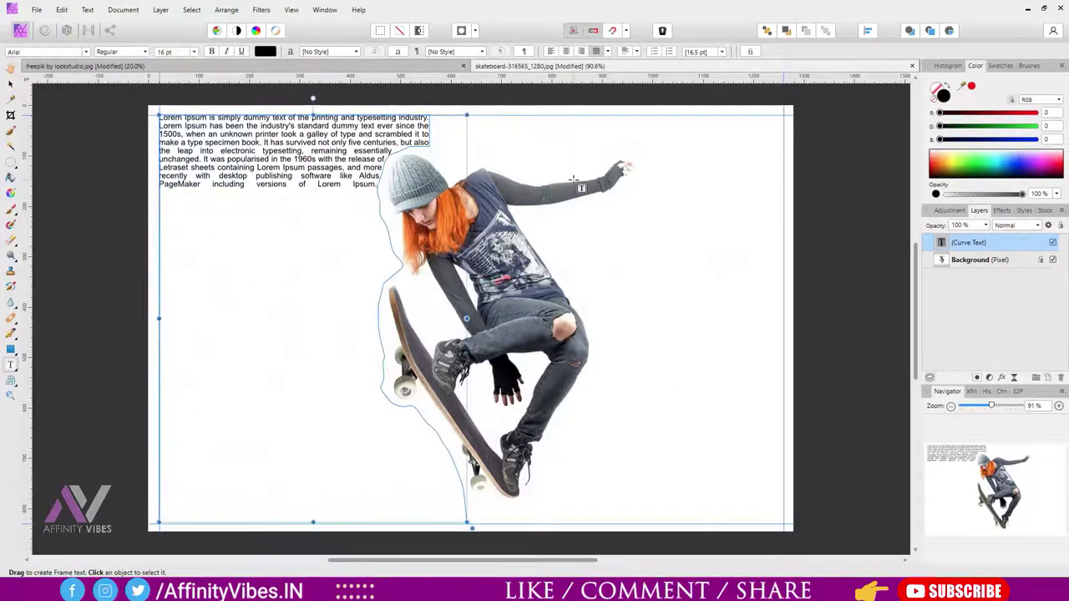
{"action": "key", "text": "ctrl+v"}
{"action": "key", "text": "ctrl+v"}
{"action": "key", "text": "ctrl+v"}
{"action": "key", "text": "ctrl+v"}
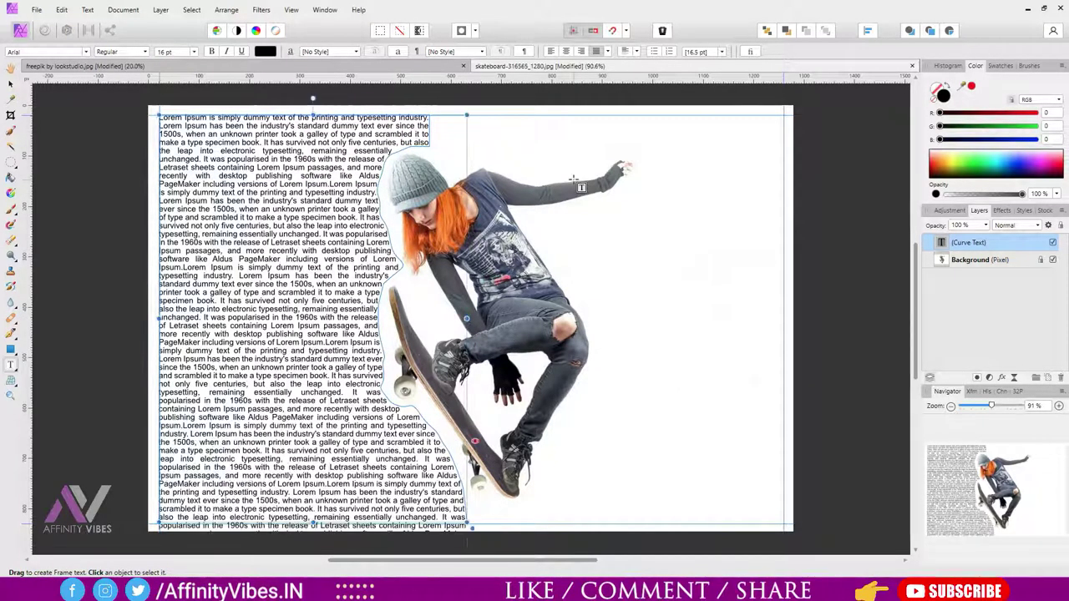
{"action": "key", "text": "Escape"}
{"action": "key", "text": "Escape"}
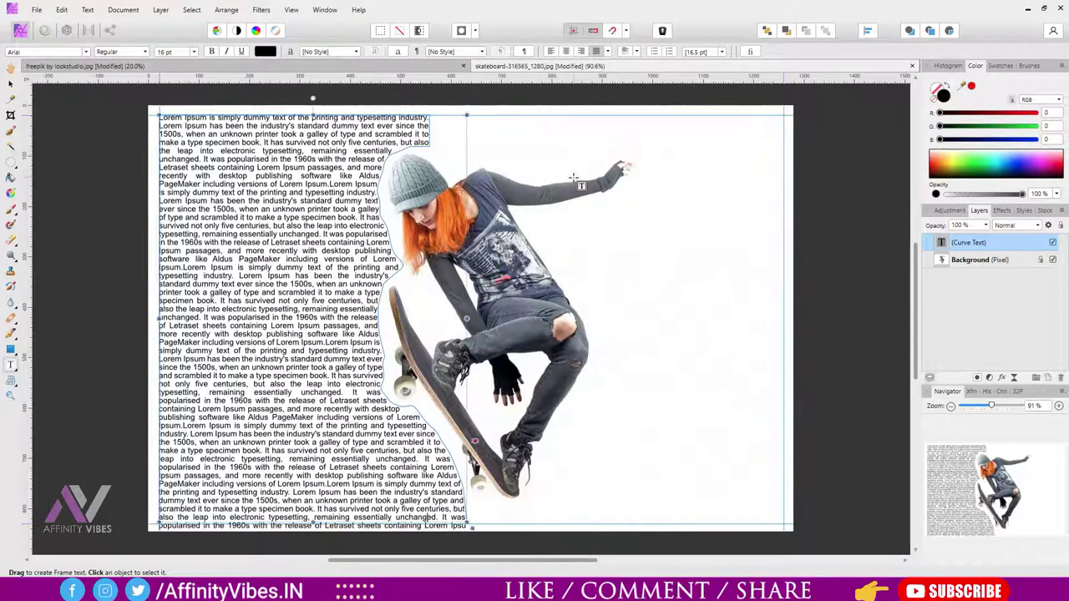
{"action": "key", "text": "ctrl+shift+End"}
{"action": "key", "text": "Delete"}
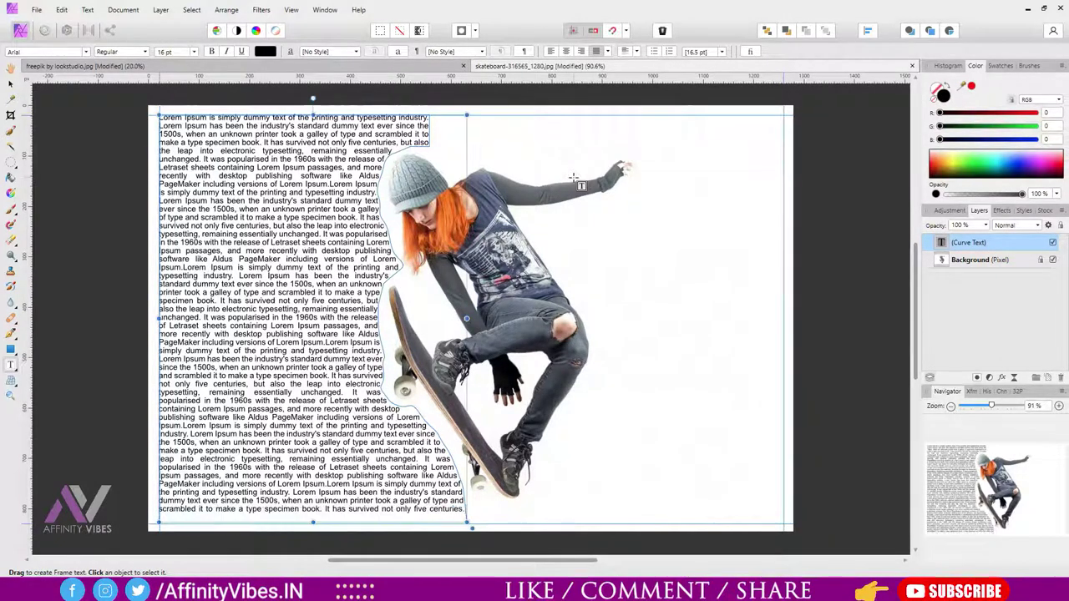
{"action": "left_click", "coordinate": [969, 261]}
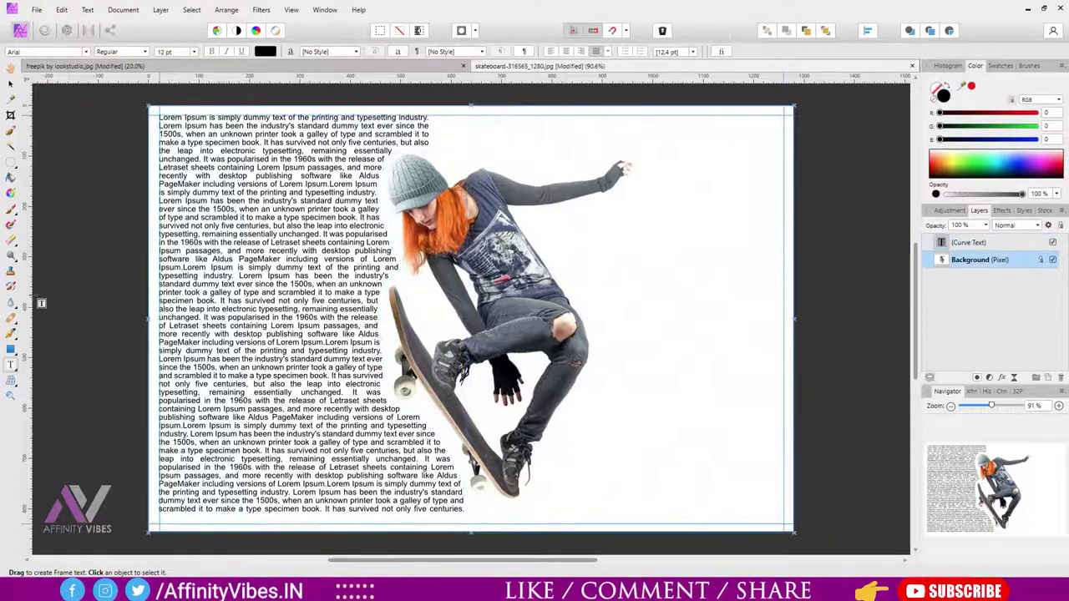
{"action": "left_click", "coordinate": [11, 333]}
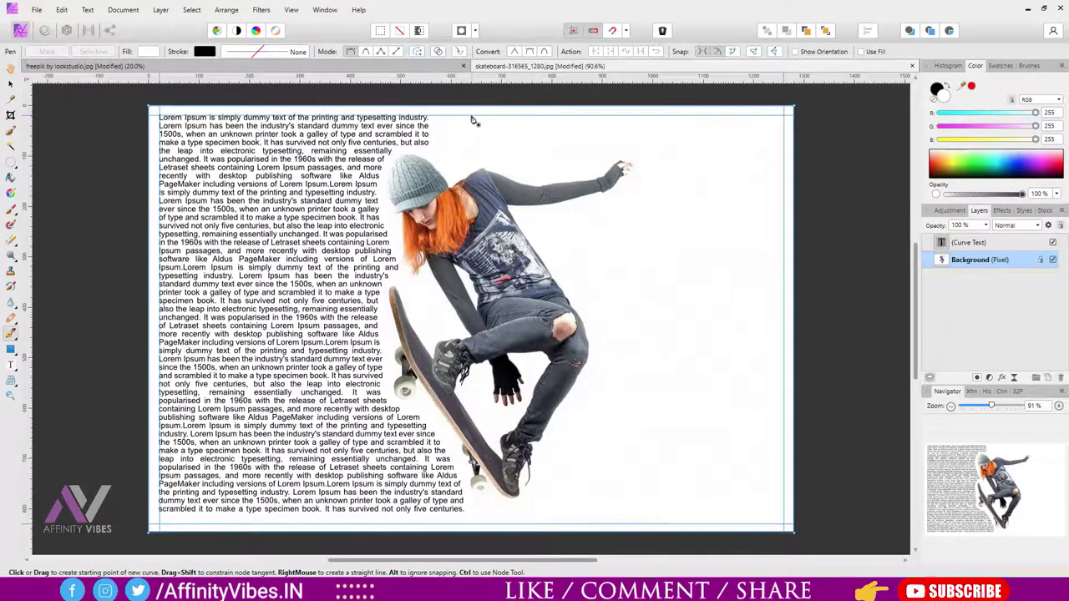
- Start a Pen outline at the top edge and trace around the skater's arm and hand
{"action": "left_click", "coordinate": [472, 116]}
{"action": "left_click_drag", "start_coordinate": [472, 154], "coordinate": [485, 155]}
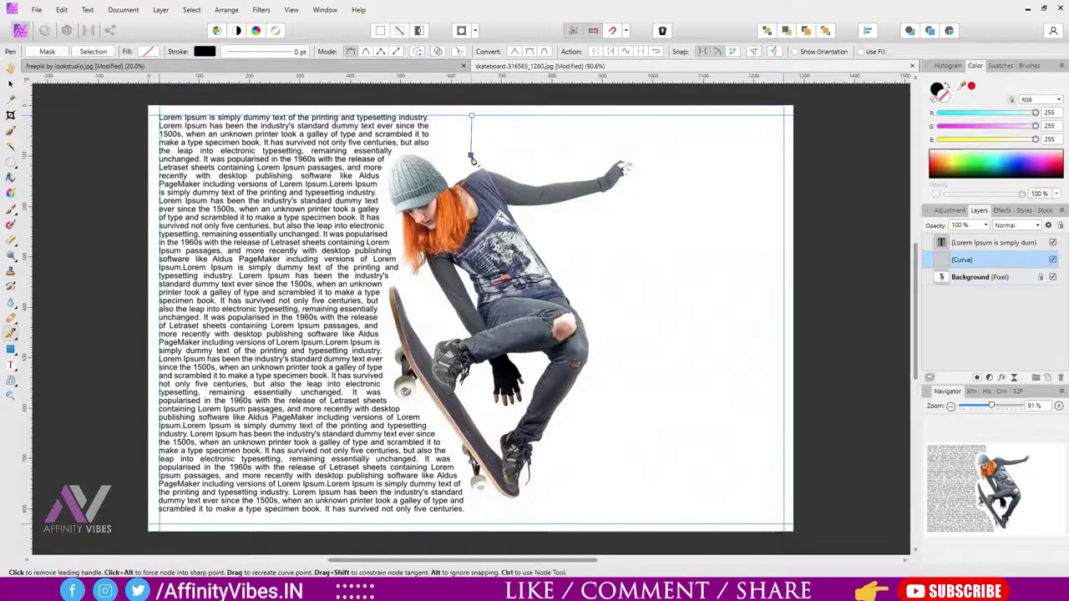
{"action": "left_click", "coordinate": [533, 174]}
{"action": "left_click", "coordinate": [580, 174]}
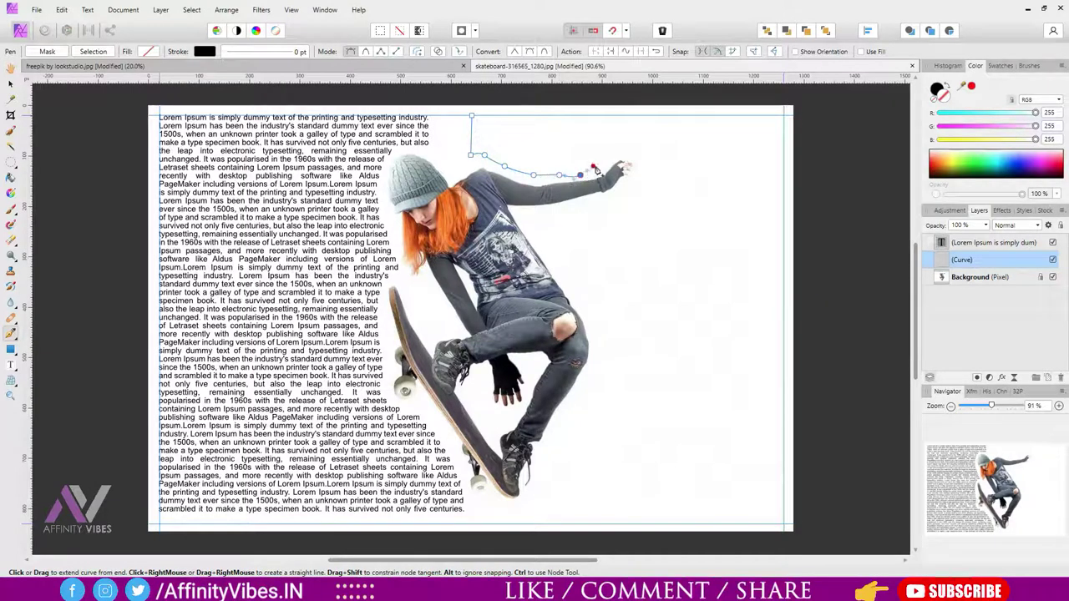
{"action": "left_click", "coordinate": [620, 159]}
{"action": "left_click", "coordinate": [646, 167]}
{"action": "left_click", "coordinate": [625, 194]}
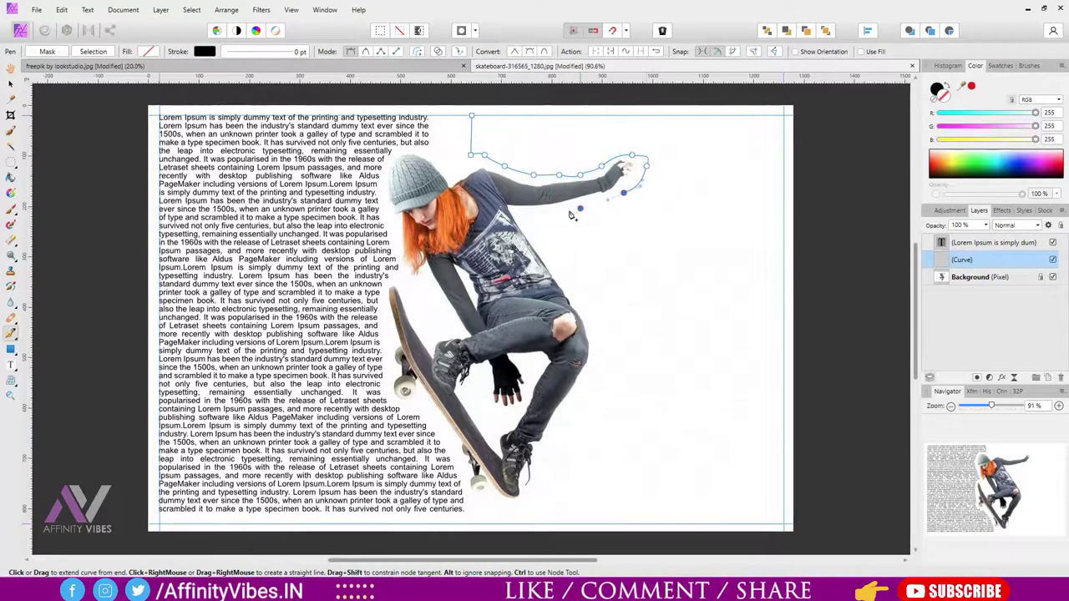
{"action": "left_click", "coordinate": [568, 209]}
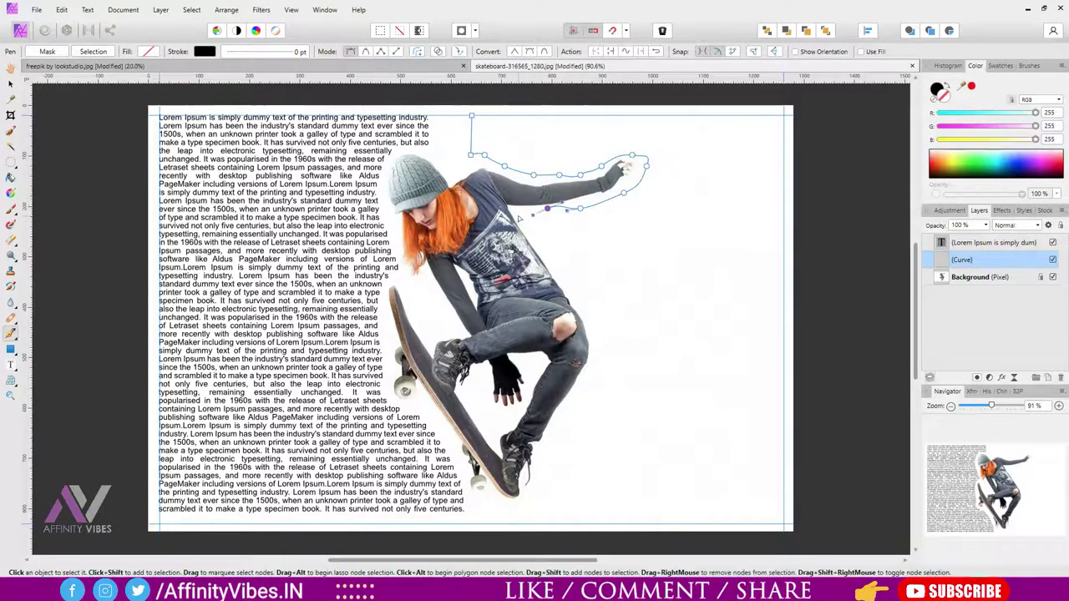
{"action": "key", "text": "ctrl+z"}
- Continue the outline down the torso and legs, add the right corners, and close it
{"action": "left_click", "coordinate": [526, 214]}
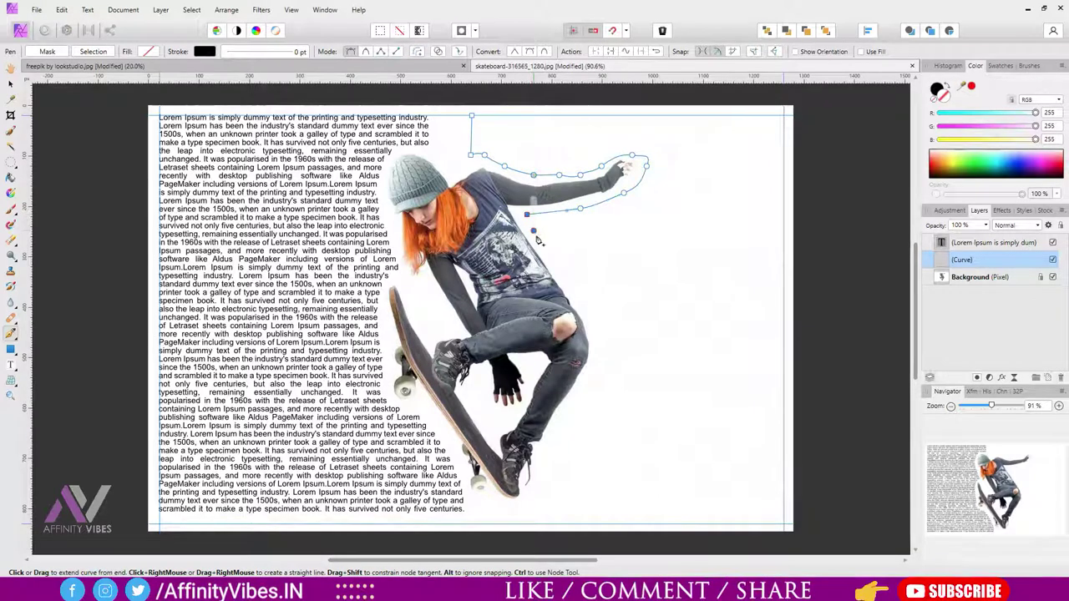
{"action": "left_click", "coordinate": [559, 265]}
{"action": "left_click", "coordinate": [580, 297]}
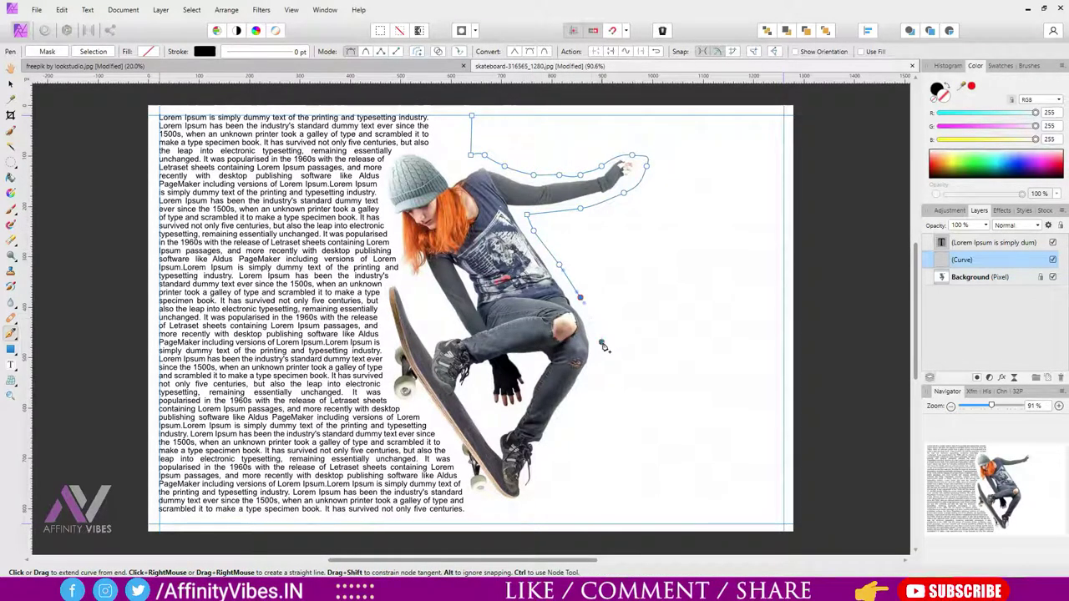
{"action": "left_click", "coordinate": [600, 340]}
{"action": "scroll", "coordinate": [590, 311], "scroll_direction": "down", "scroll_amount": 2}
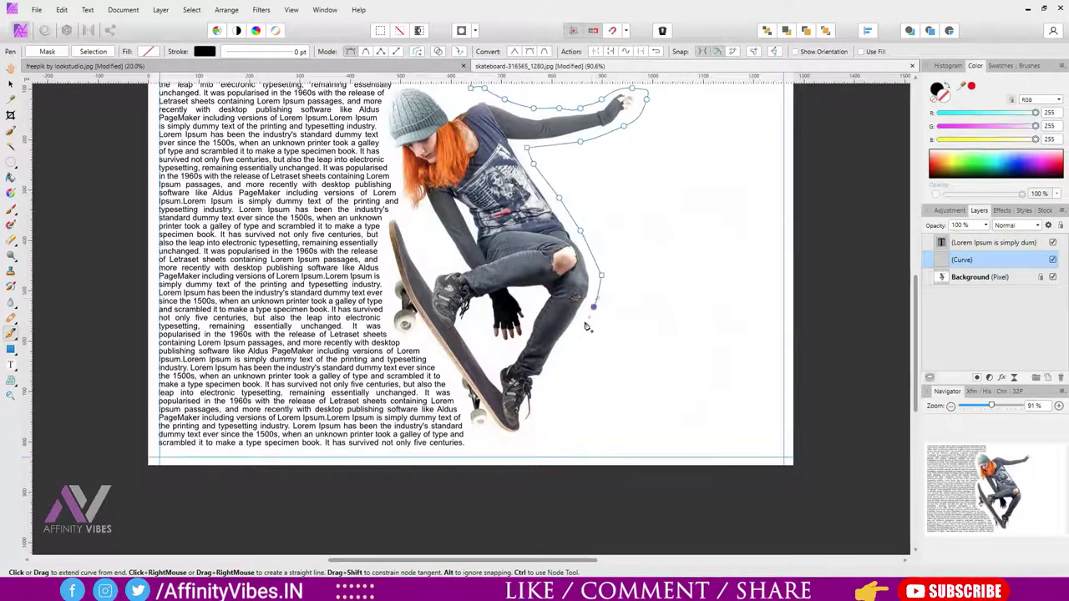
{"action": "left_click", "coordinate": [558, 366]}
{"action": "left_click", "coordinate": [534, 433]}
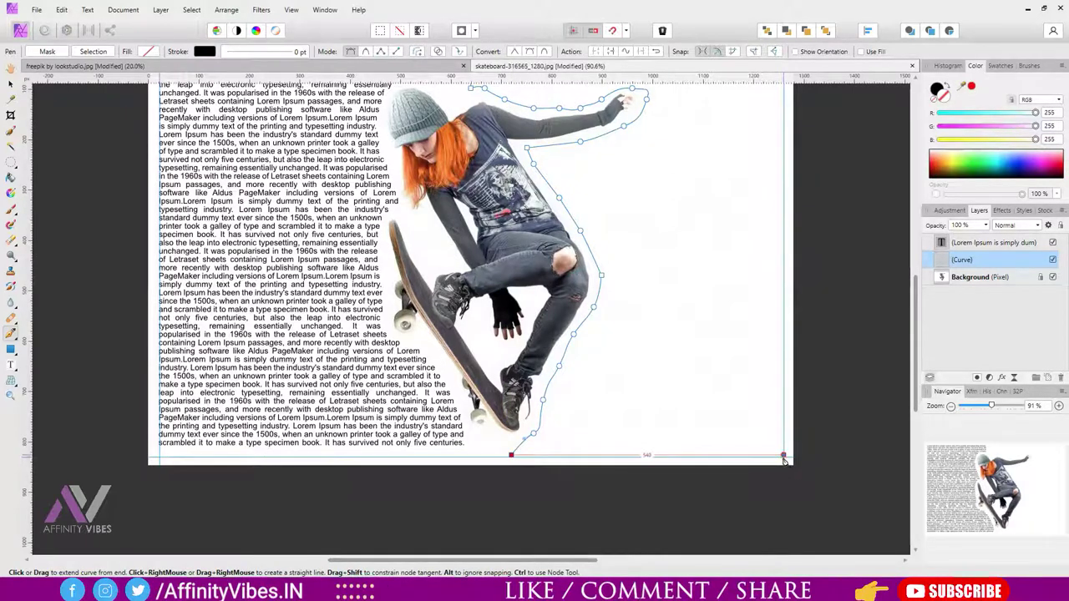
{"action": "left_click", "coordinate": [783, 458]}
{"action": "scroll", "coordinate": [785, 416], "scroll_direction": "up", "scroll_amount": 3}
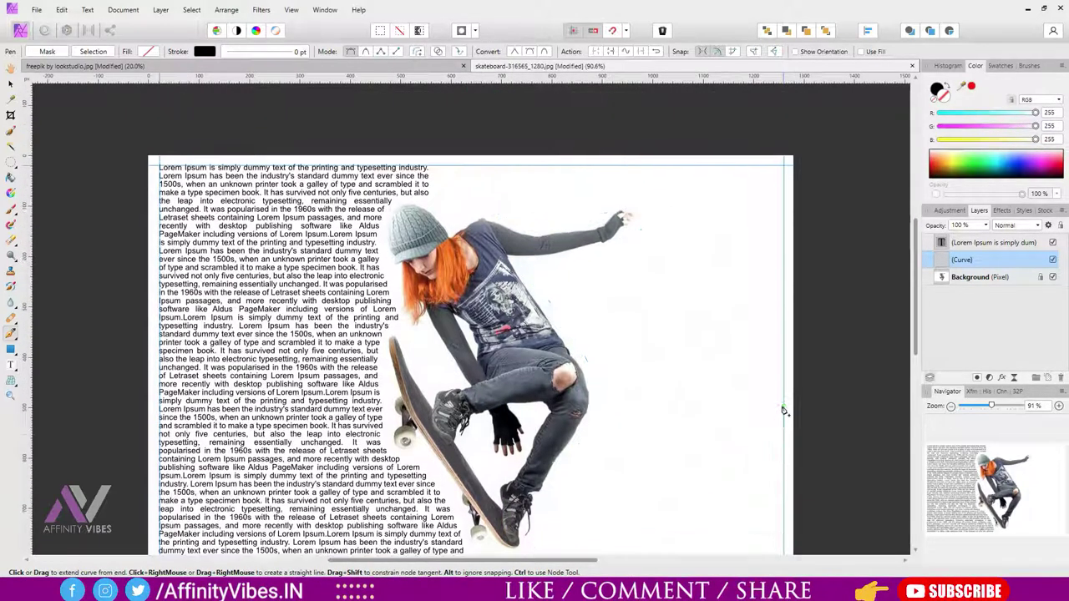
{"action": "left_click", "coordinate": [784, 167]}
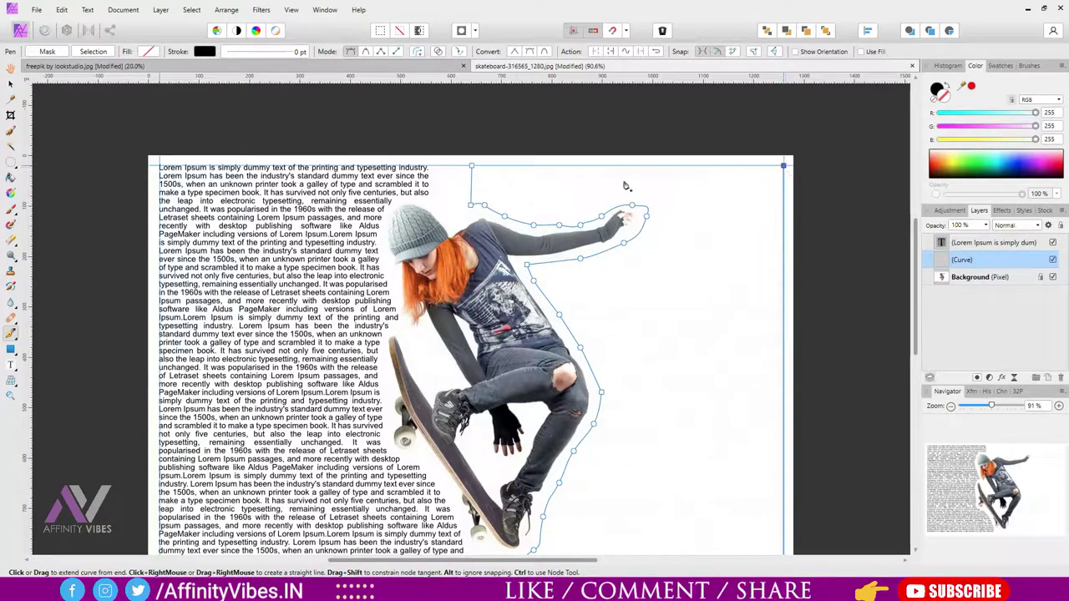
{"action": "left_click", "coordinate": [472, 168]}
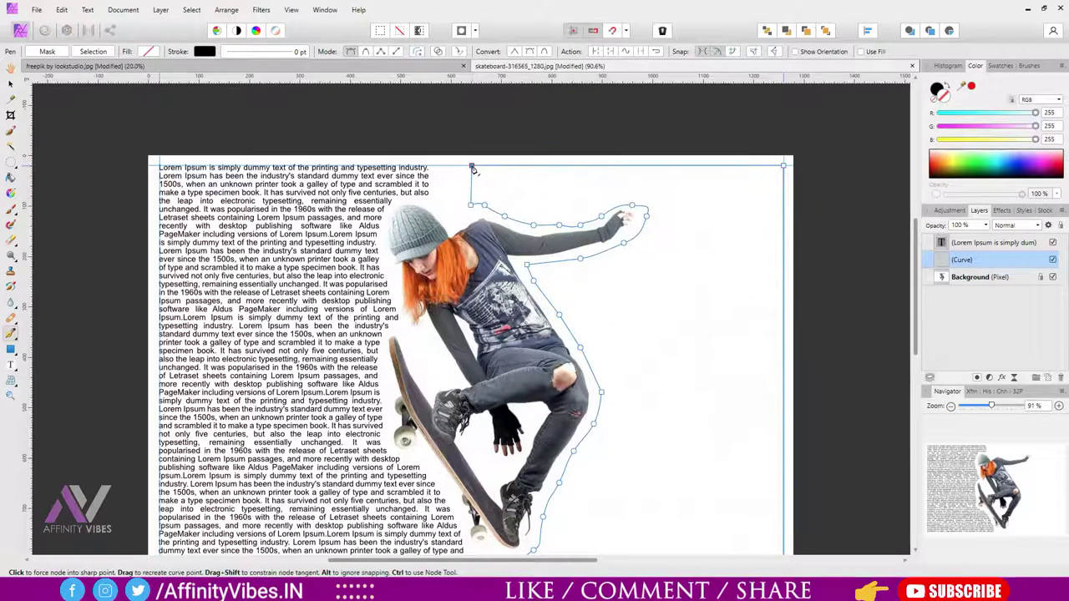
- Turn the right outline into a text frame of pasted Lorem Ipsum set to 15 pt
{"action": "left_click", "coordinate": [12, 366]}
{"action": "left_click", "coordinate": [542, 184]}
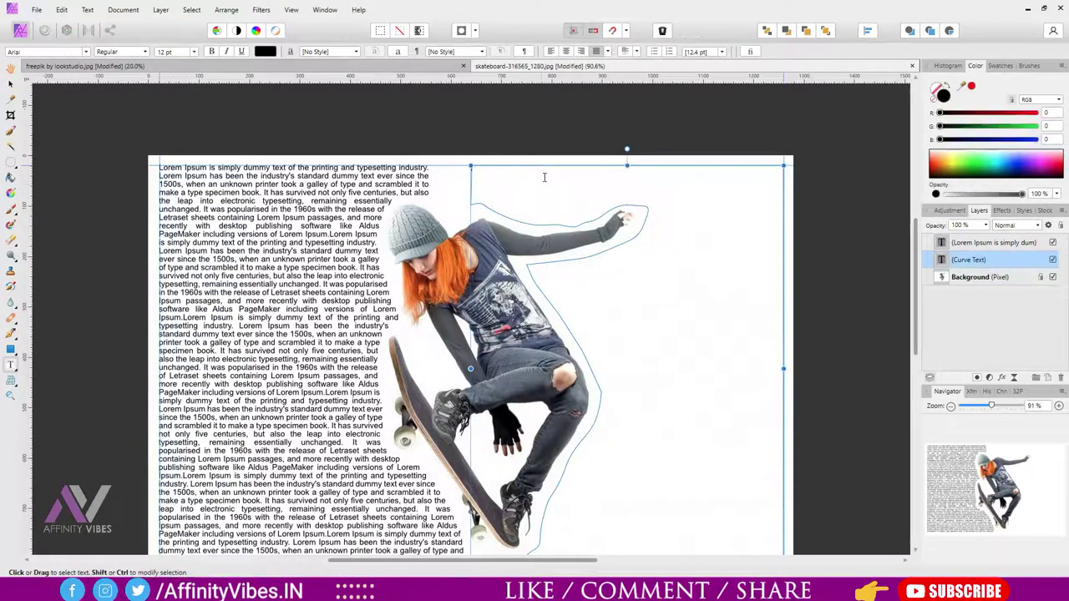
{"action": "key", "text": "ctrl+v"}
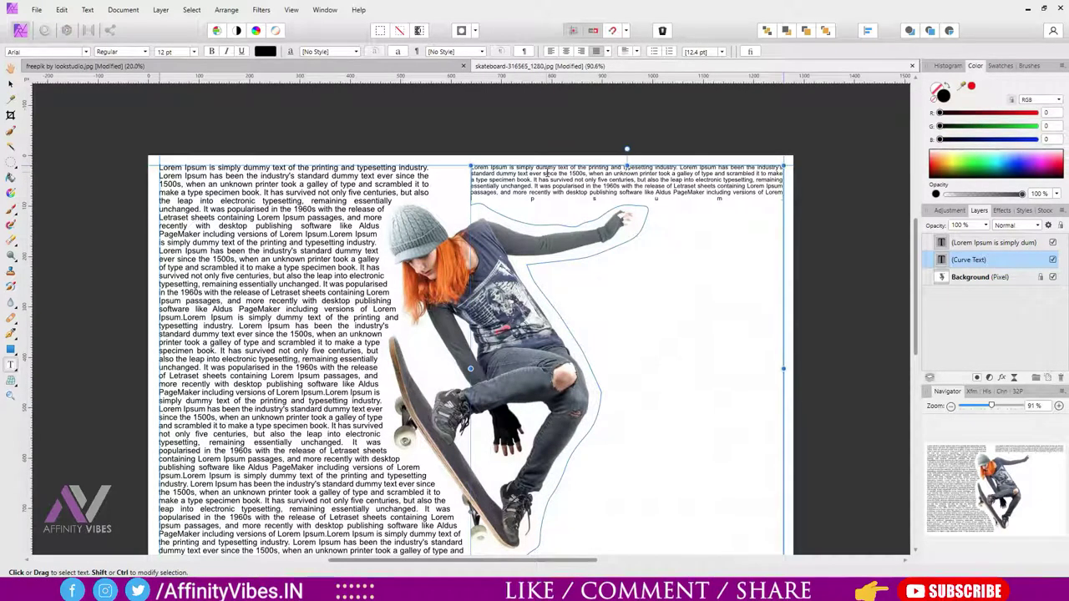
{"action": "key", "text": "ctrl+a"}
{"action": "left_click", "coordinate": [193, 52]}
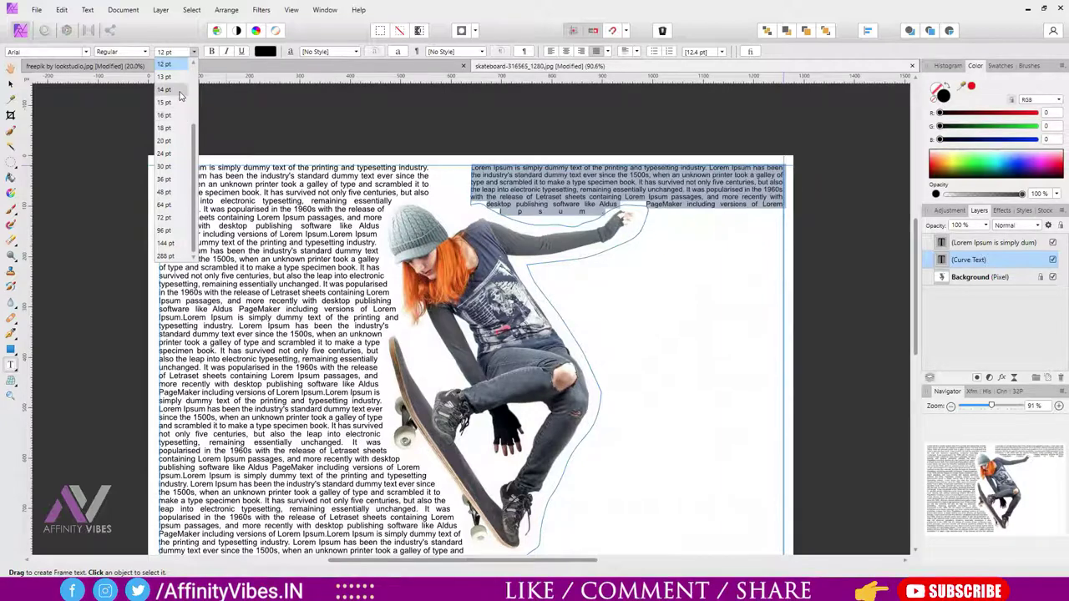
{"action": "left_click", "coordinate": [183, 102]}
{"action": "key", "text": "Escape"}
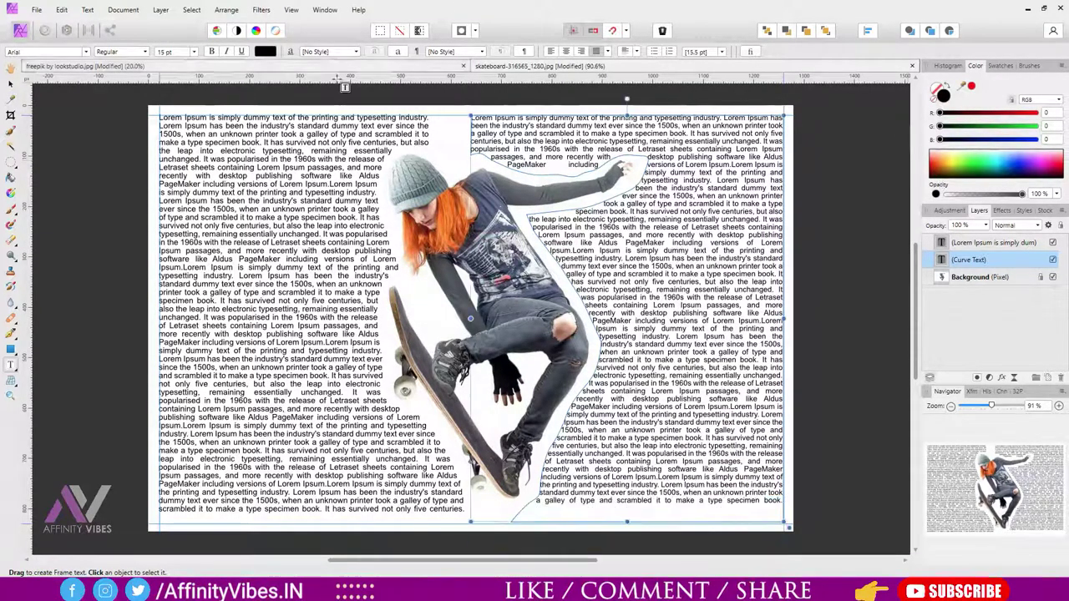
{"action": "key", "text": "Escape"}
- Zoom out and flip between the skateboard and lollipop documents, ending on the lollipop portrait
{"action": "key", "text": "h"}
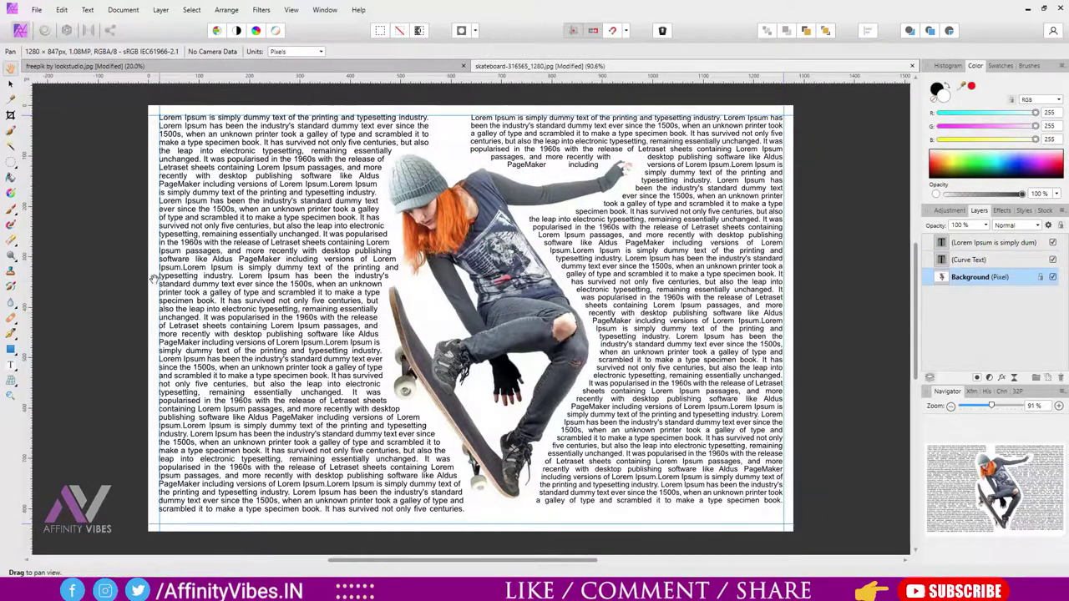
{"action": "key", "text": "v"}
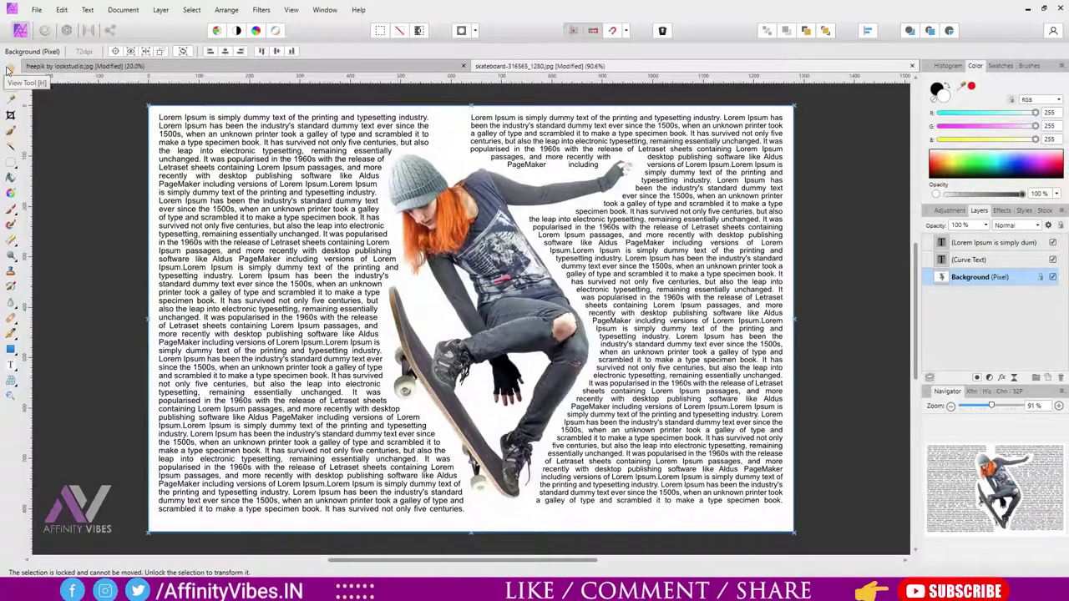
{"action": "left_click", "coordinate": [7, 70]}
{"action": "key", "text": "ctrl+minus"}
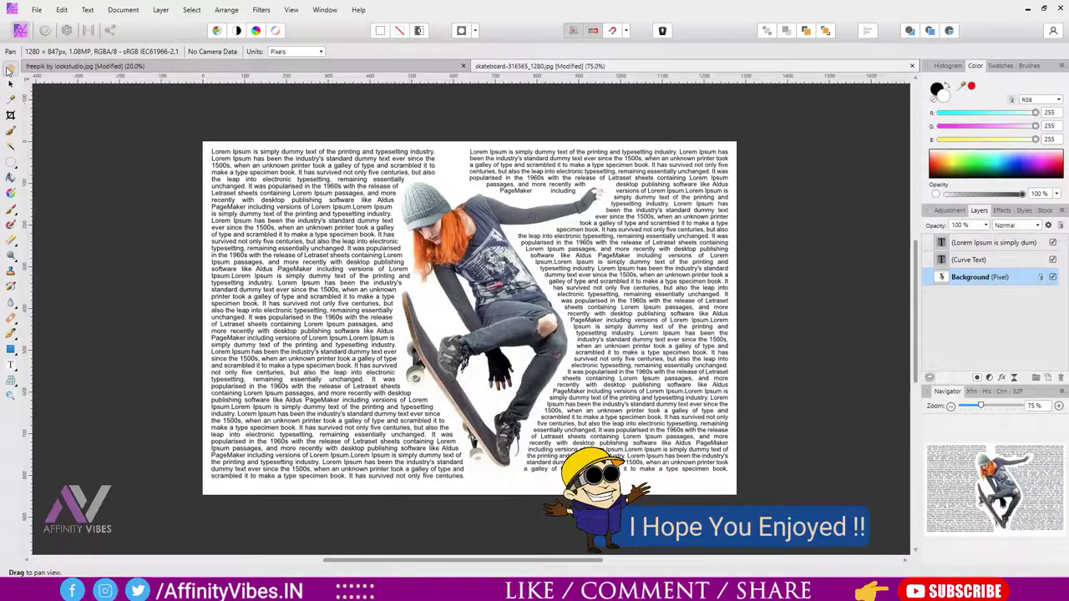
{"action": "left_click", "coordinate": [379, 68]}
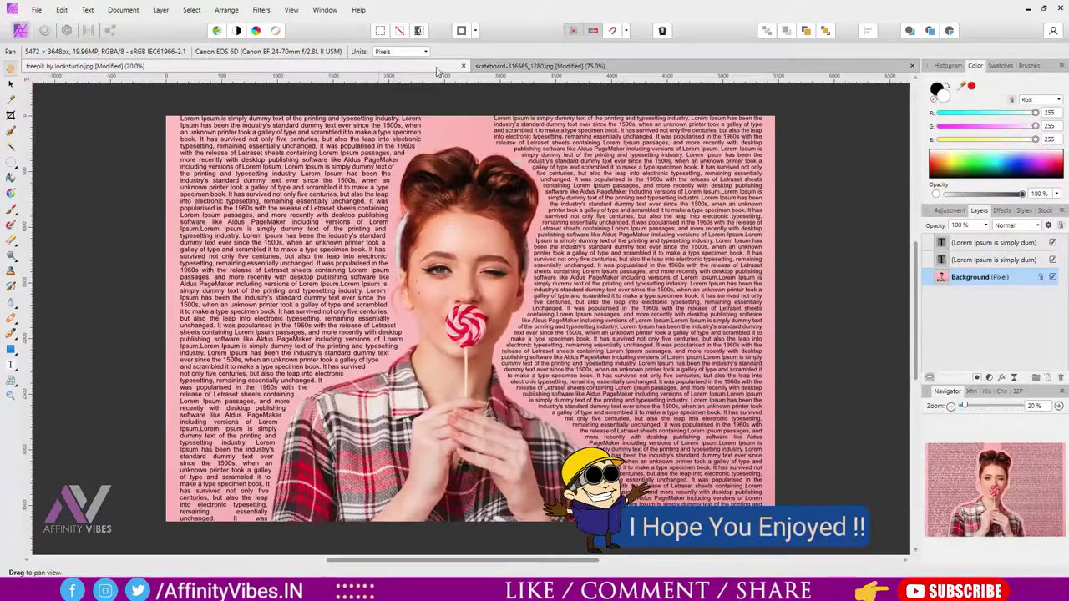
{"action": "left_click", "coordinate": [506, 67]}
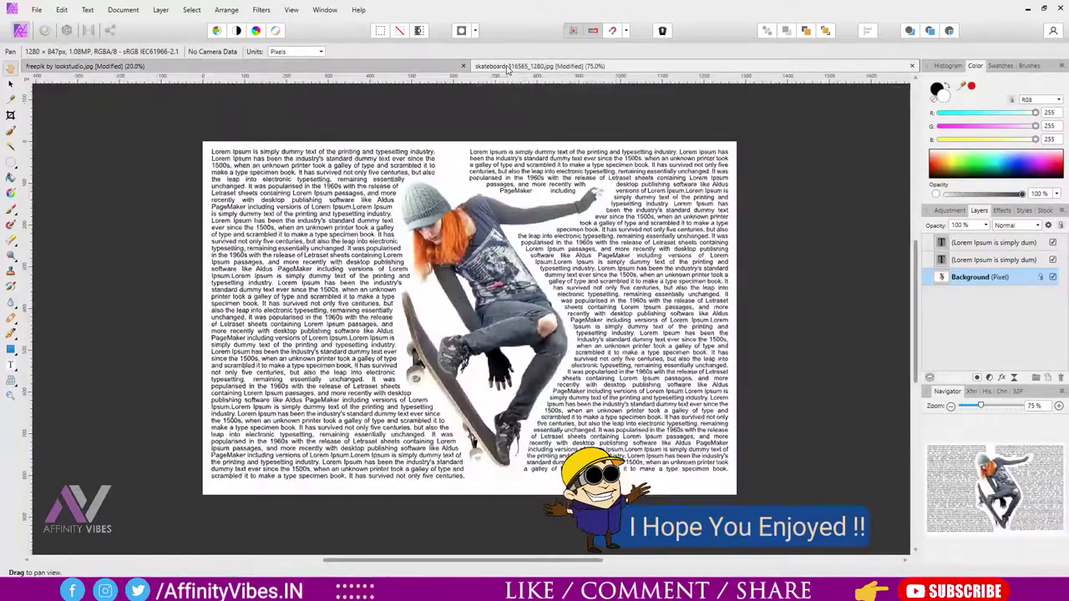
{"action": "left_click", "coordinate": [414, 67]}
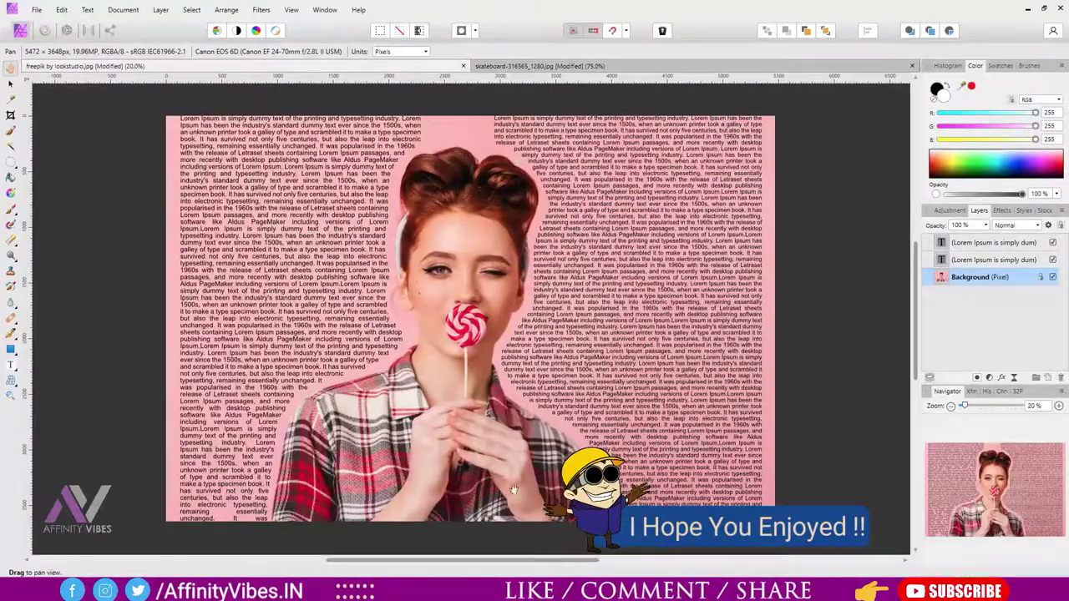